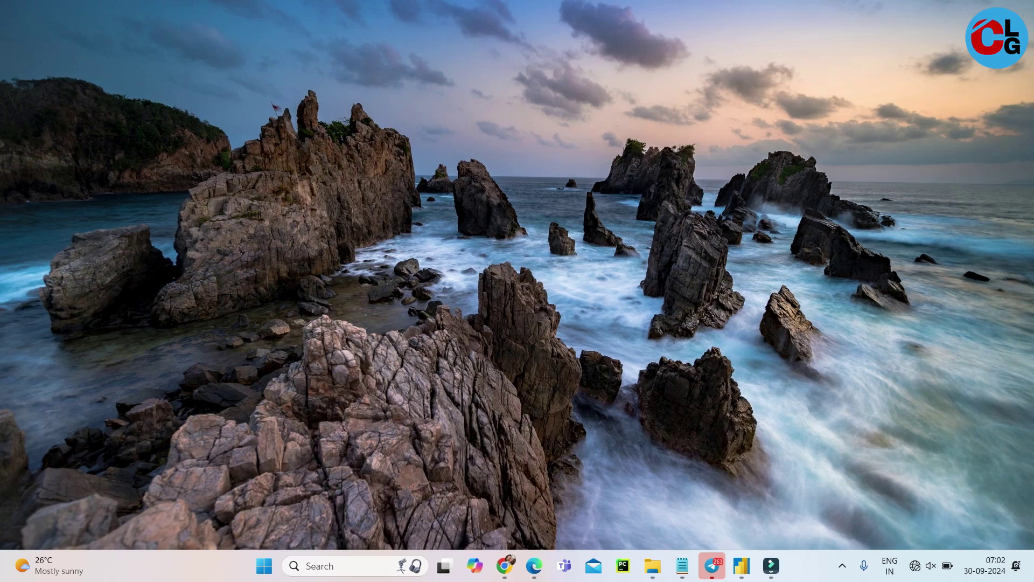
# - Switch to Power BI Desktop and start a blank report with the ribbon fully expanded
pyautogui.click(741, 565)
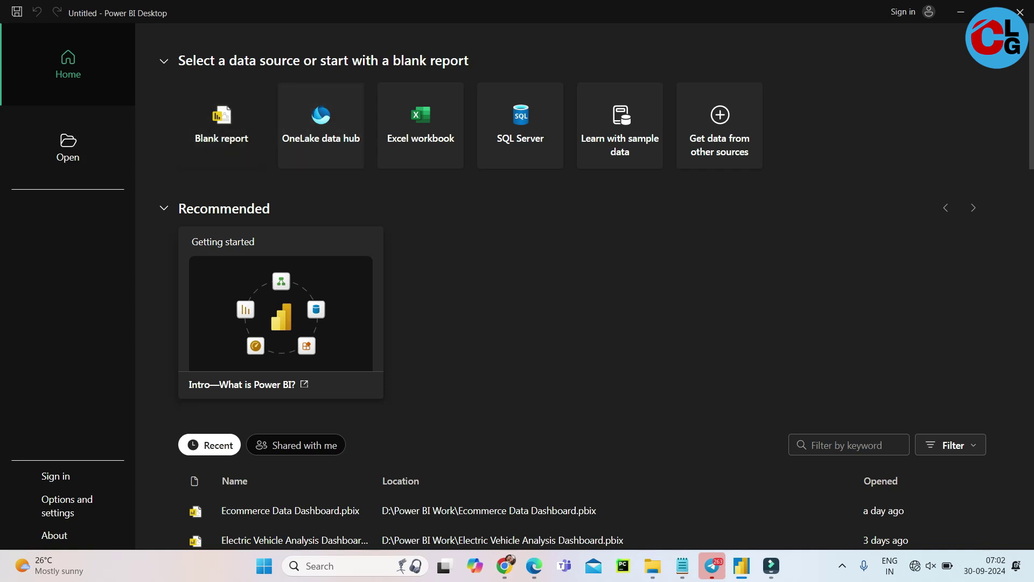
pyautogui.click(222, 125)
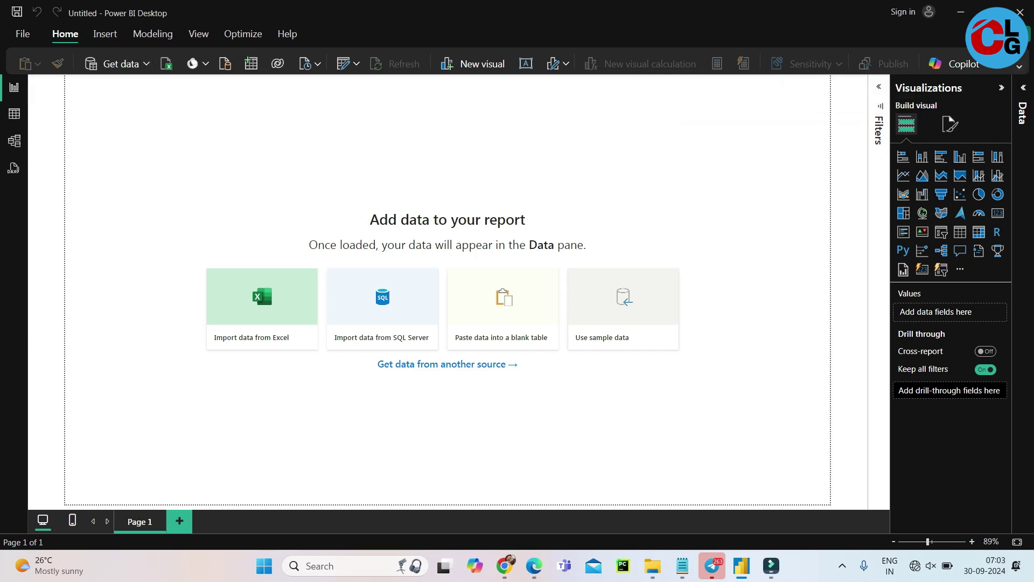
pyautogui.click(1020, 67)
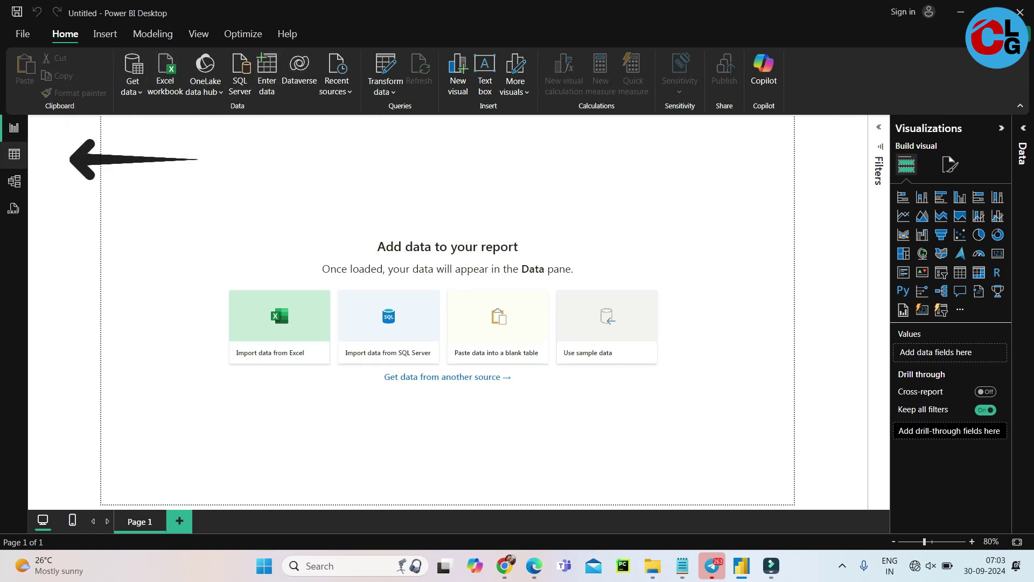
# - Examine the Table and Model views, return to Report view and look over the report's sharing options
pyautogui.click(14, 154)
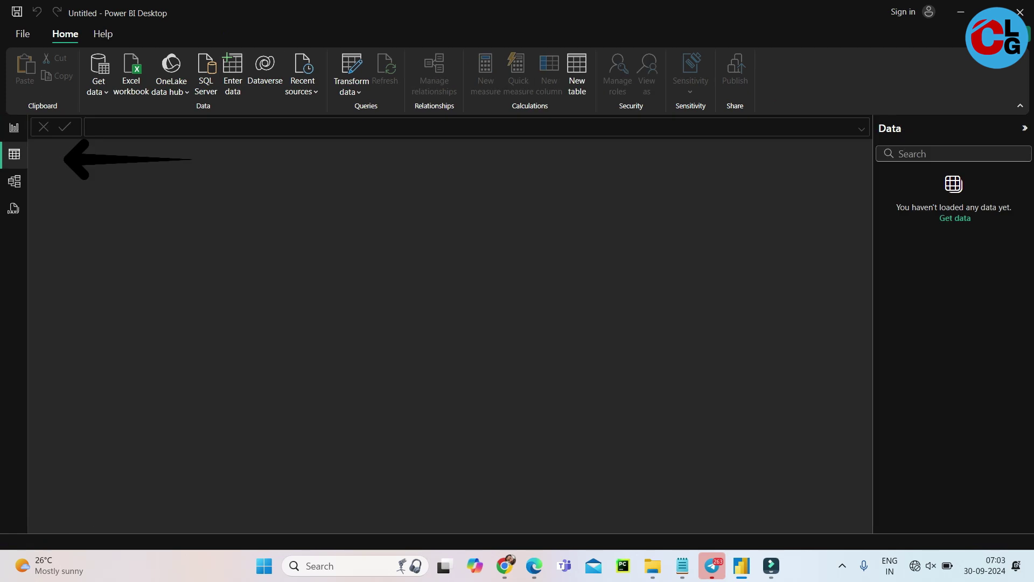
pyautogui.click(14, 181)
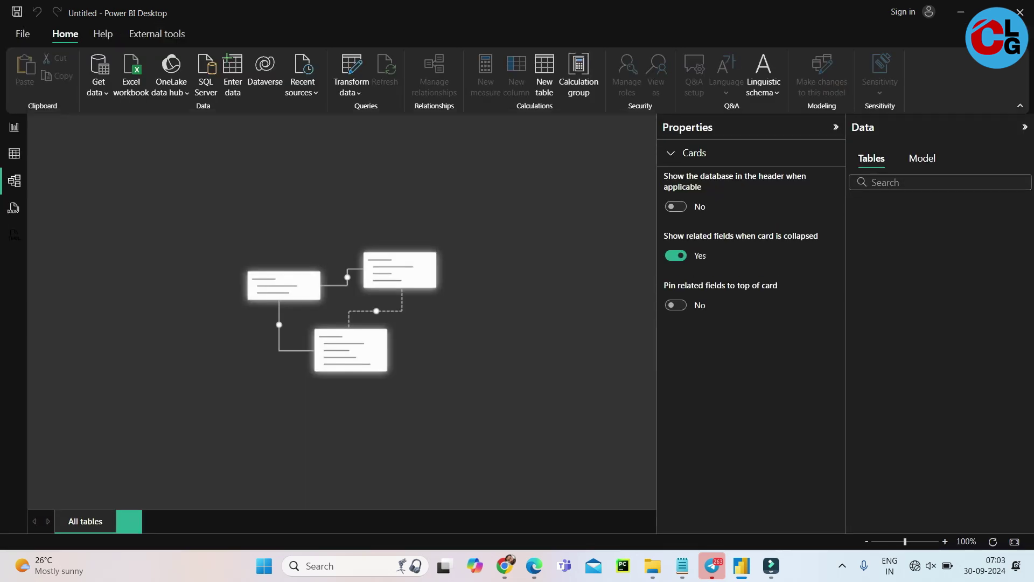
pyautogui.click(14, 154)
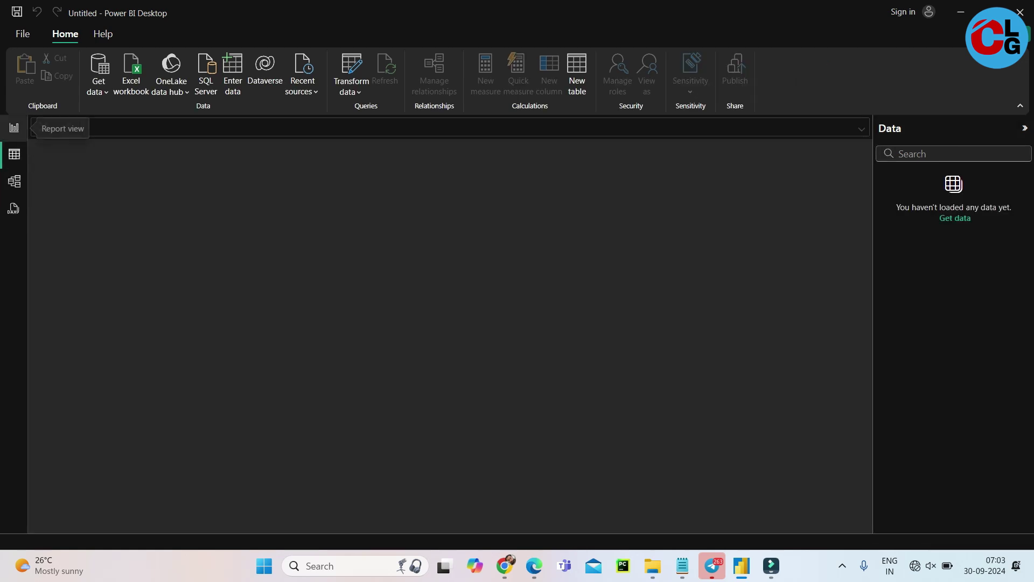
pyautogui.click(14, 128)
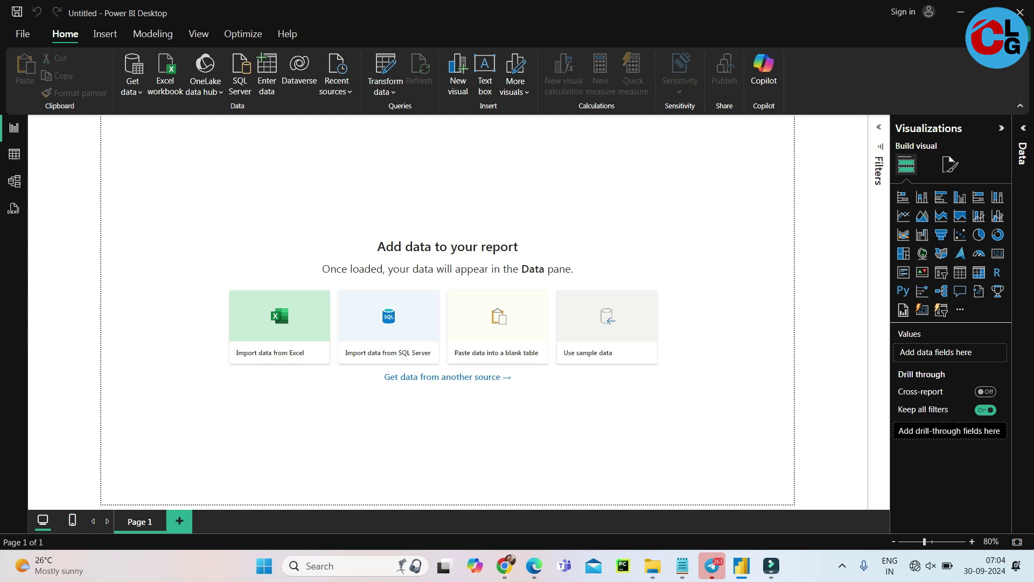
pyautogui.click(1003, 34)
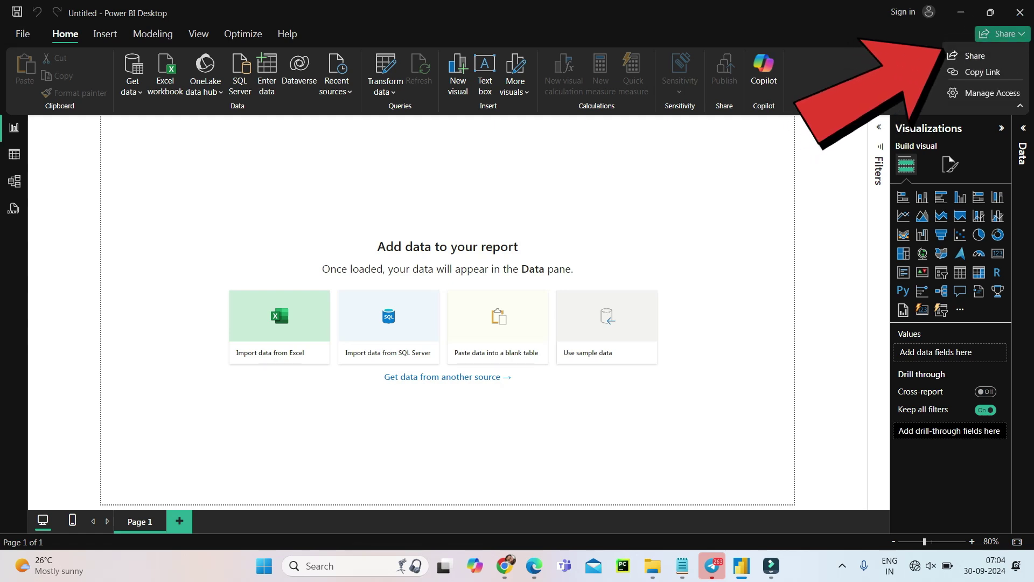
pyautogui.click(1003, 34)
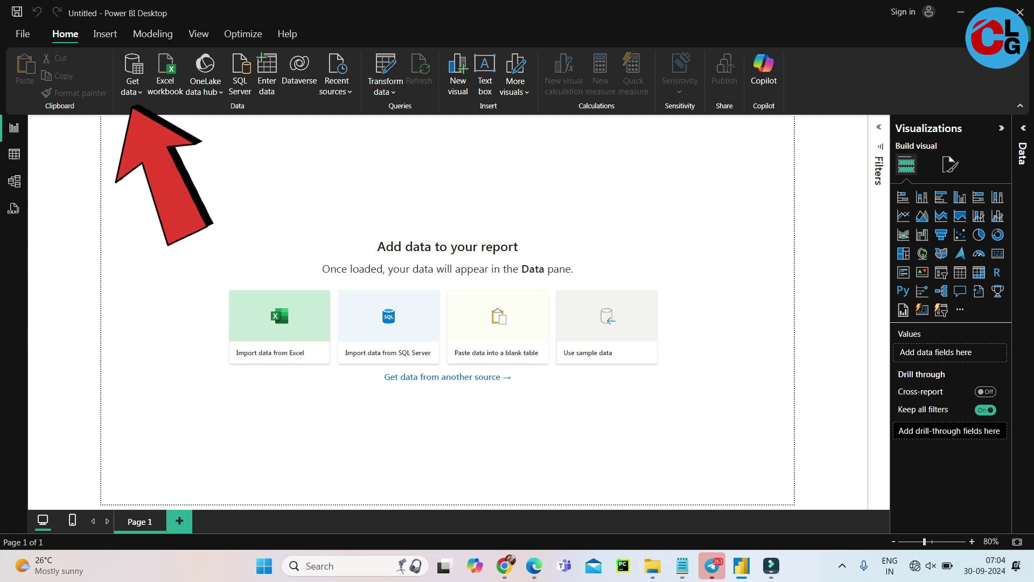
# - Examine the common data sources and the full list of Get Data connectors
pyautogui.click(131, 86)
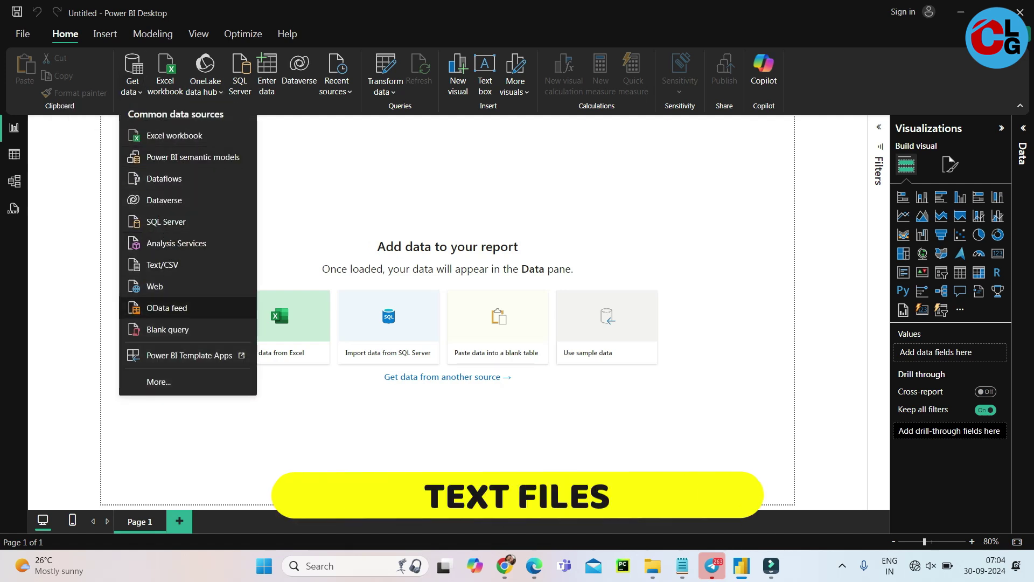
pyautogui.press('Escape')
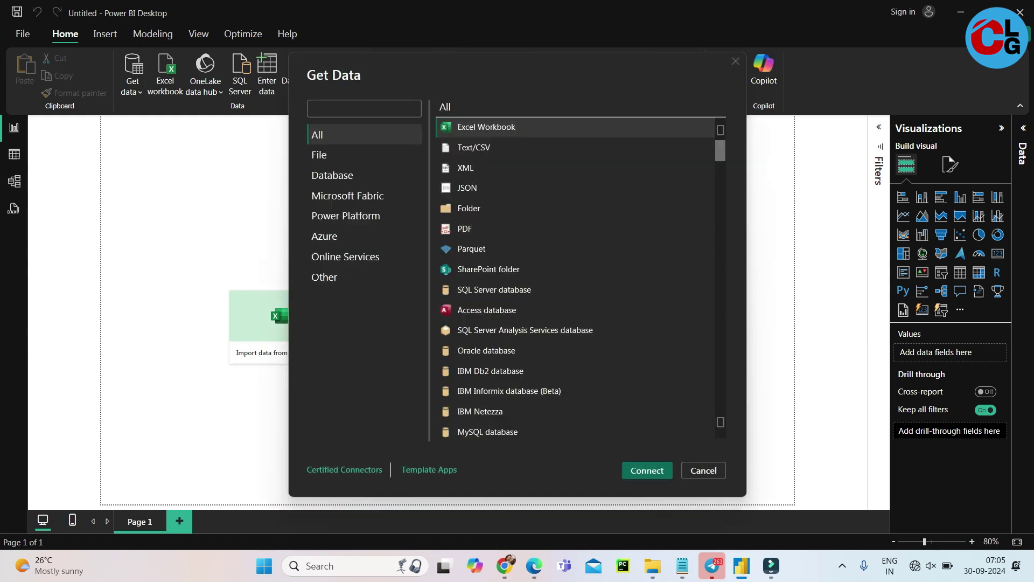
pyautogui.scroll(-20, 577, 278)
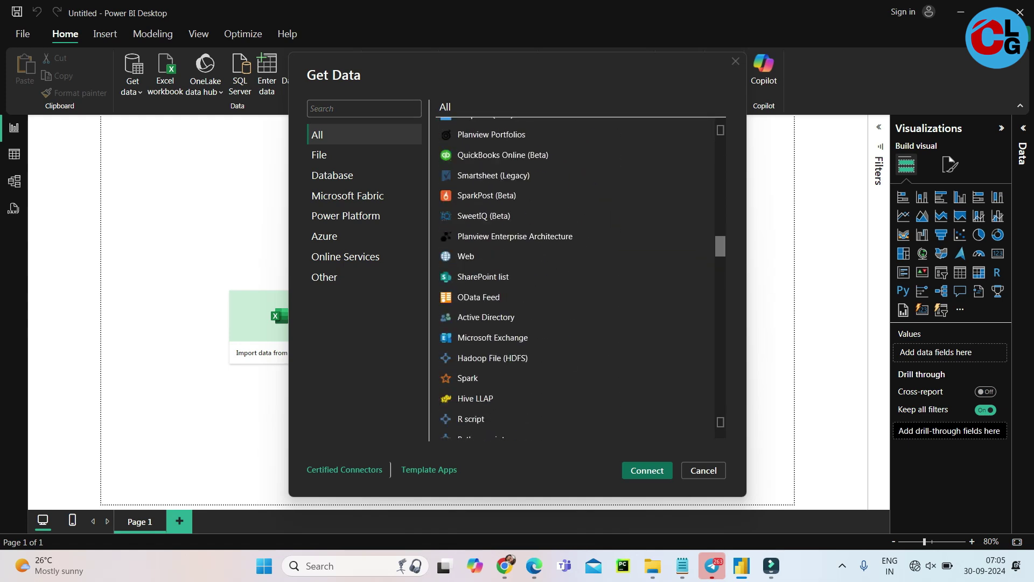
pyautogui.scroll(-3, 577, 277)
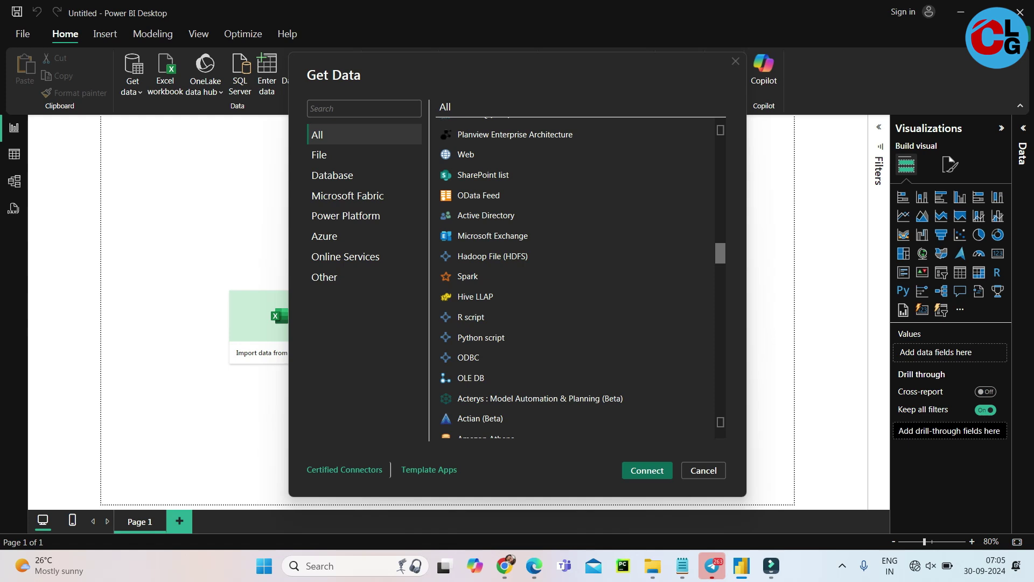
pyautogui.scroll(-20, 577, 277)
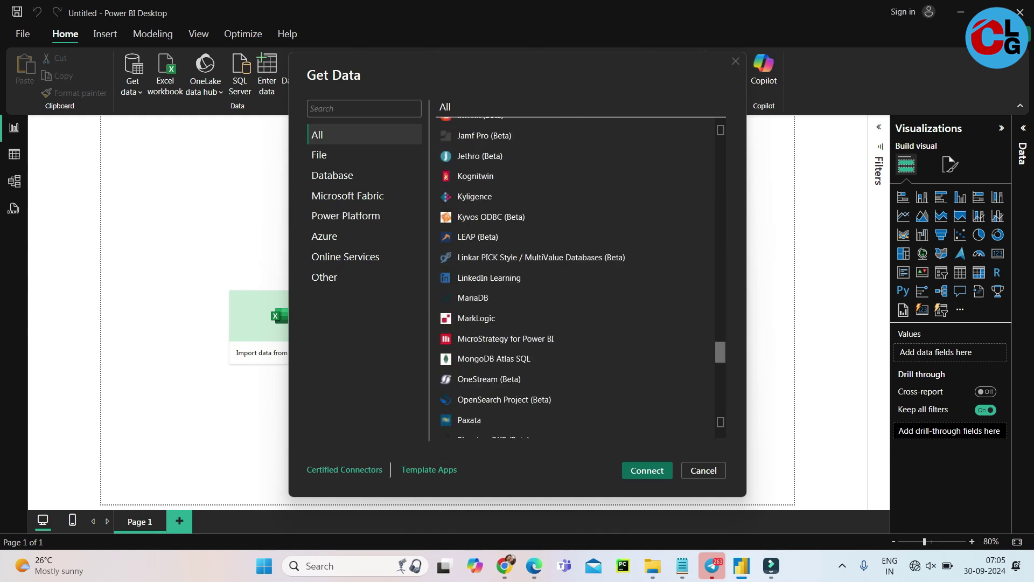
pyautogui.scroll(-6, 576, 278)
pyautogui.scroll(6, 576, 277)
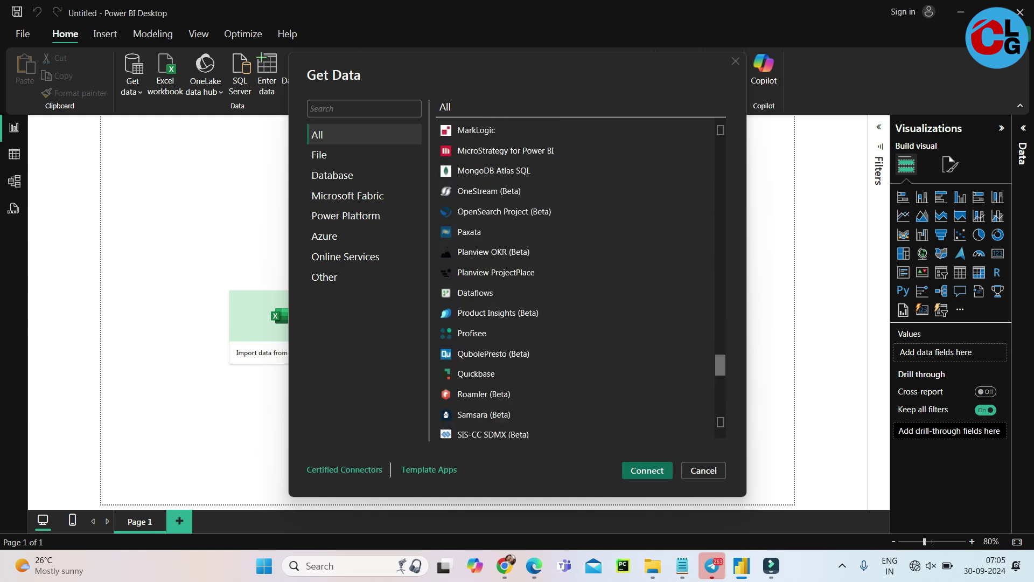
pyautogui.press('Escape')
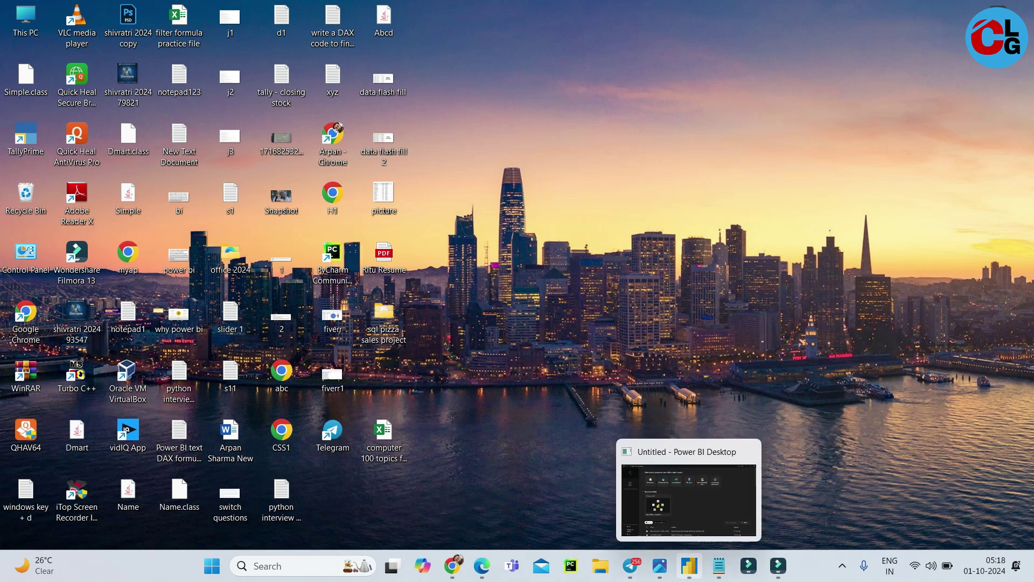
# - Start a blank report in Power BI Desktop and connect it to the Excel workbook Region wise Sales Data
pyautogui.click(689, 566)
pyautogui.click(222, 125)
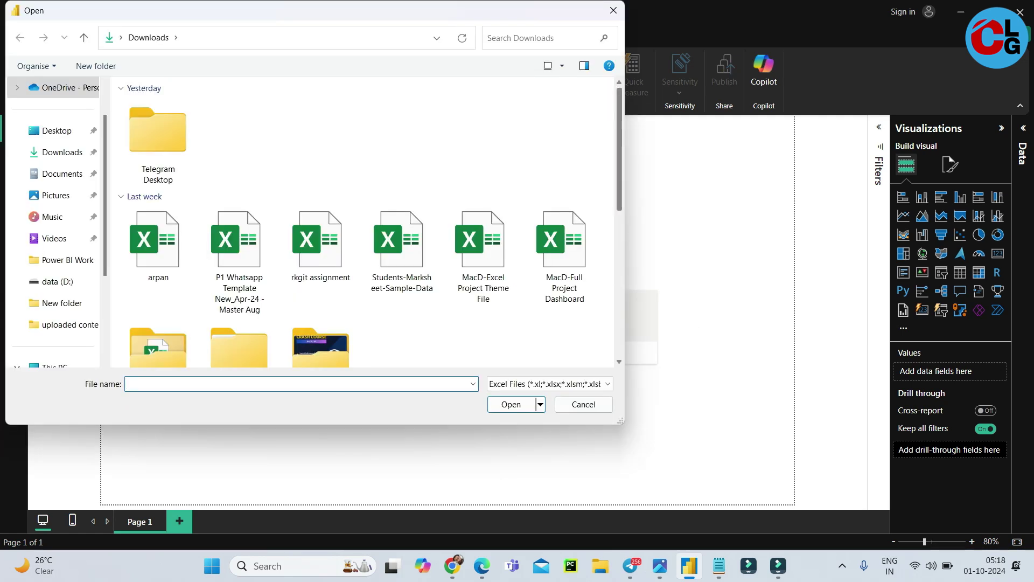
pyautogui.scroll(-5, 367, 221)
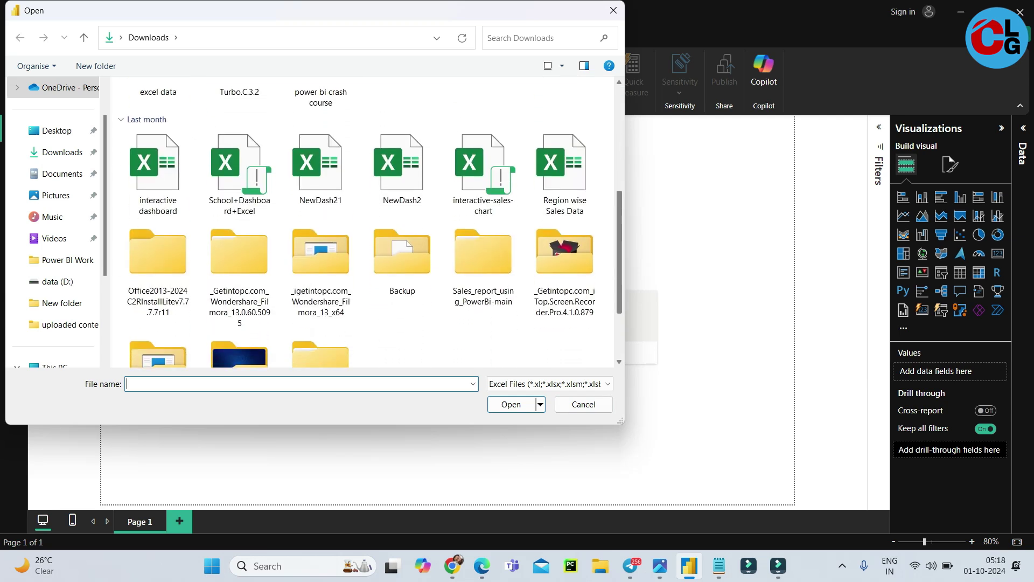
pyautogui.doubleClick(561, 199)
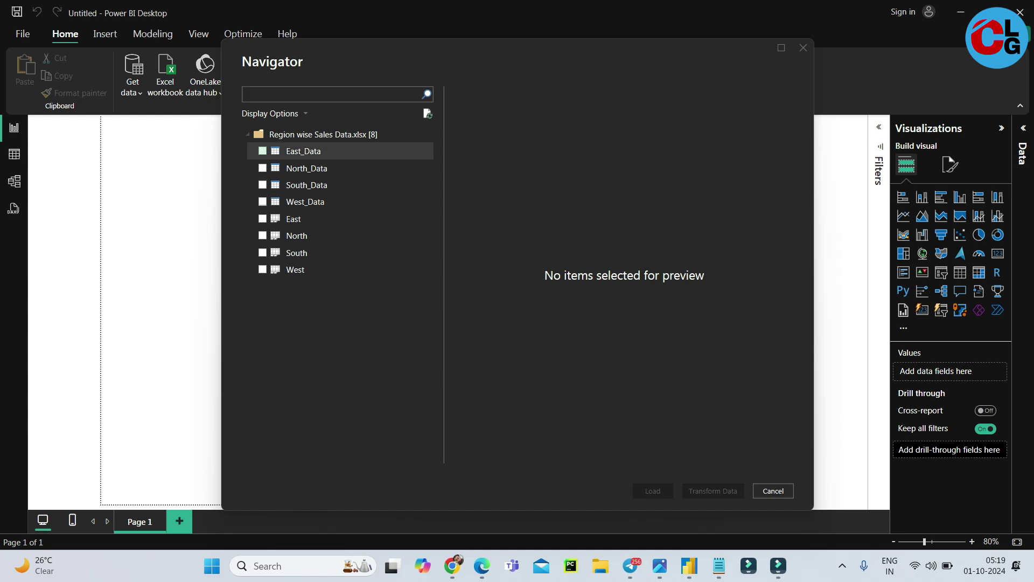
# - Select East_Data, North_Data, South_Data, West_Data, East and North from the workbook for import
pyautogui.click(263, 150)
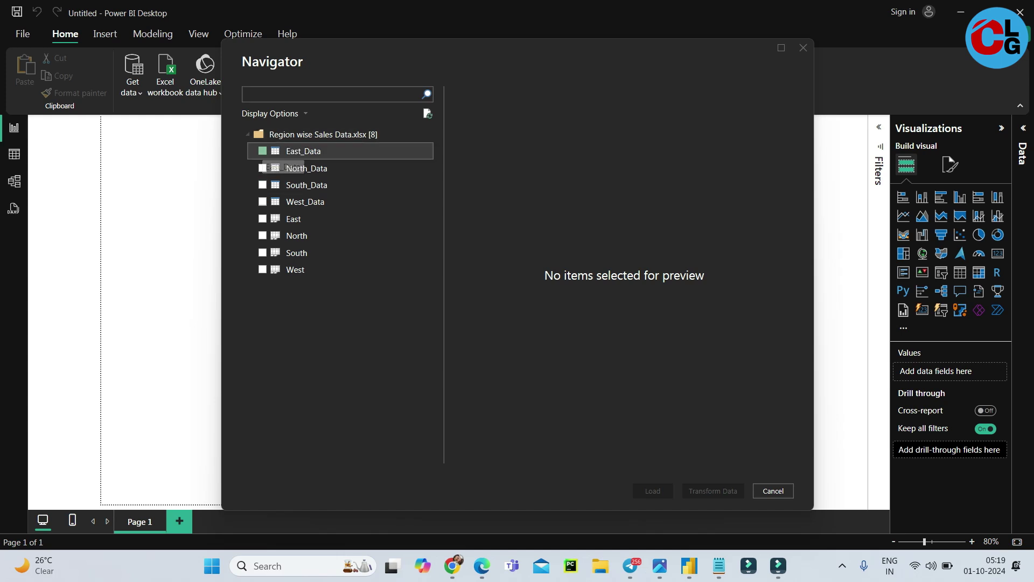
pyautogui.click(263, 168)
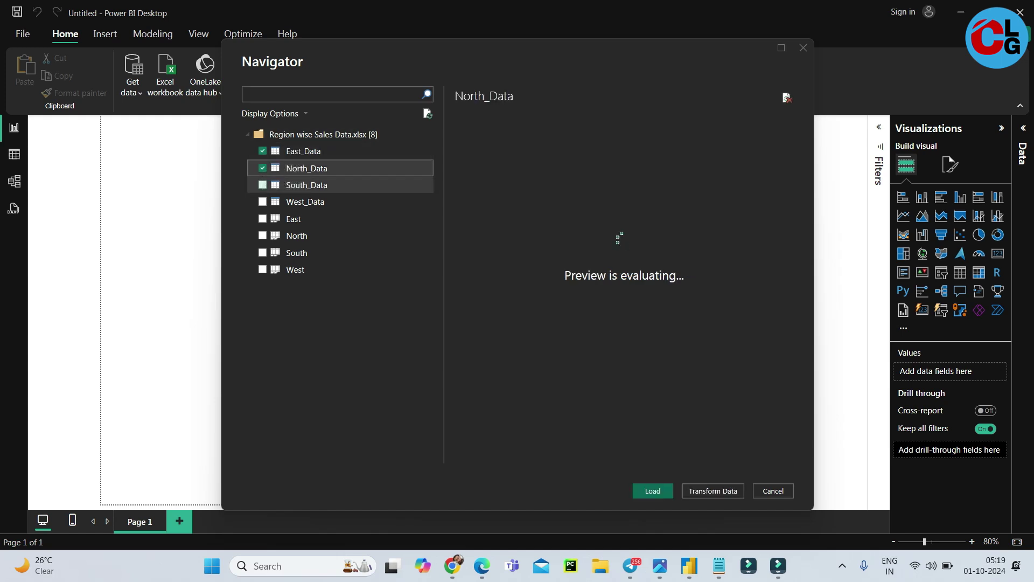
pyautogui.click(262, 185)
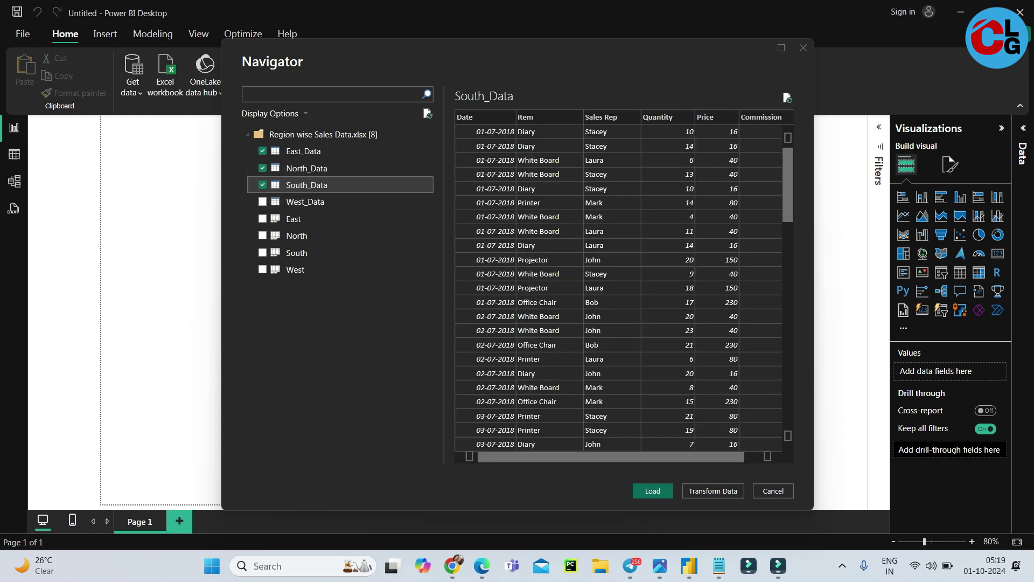
pyautogui.click(263, 202)
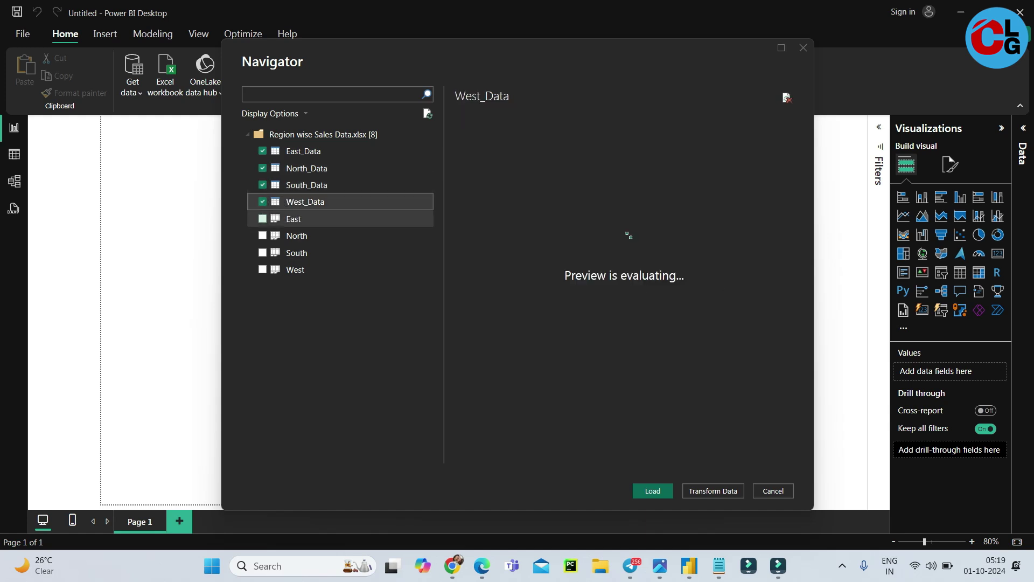
pyautogui.click(262, 219)
pyautogui.click(262, 235)
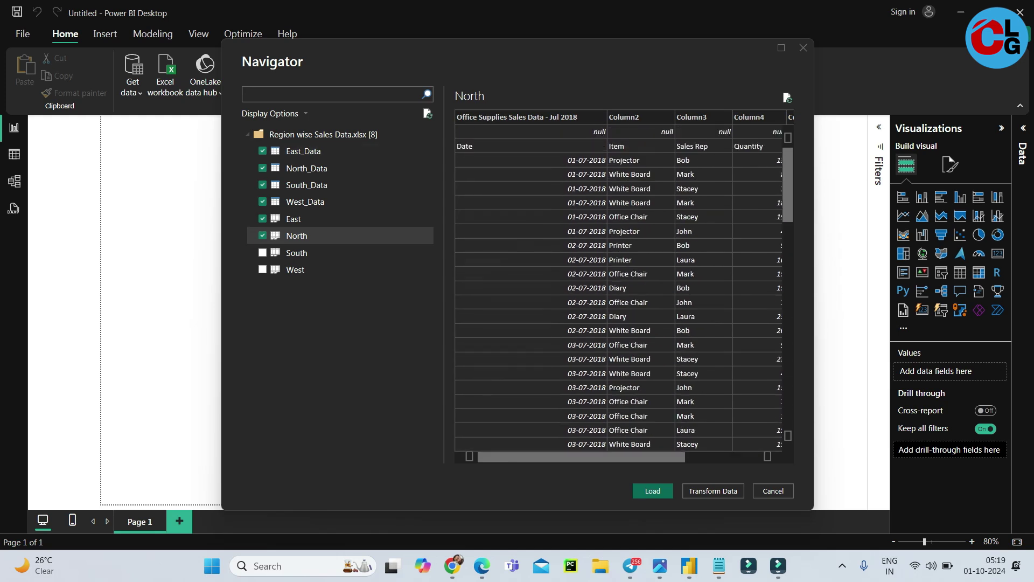
# - Check the columns and rows in the North preview, and load the selected tables into the report
pyautogui.hscroll(3, 620, 291)
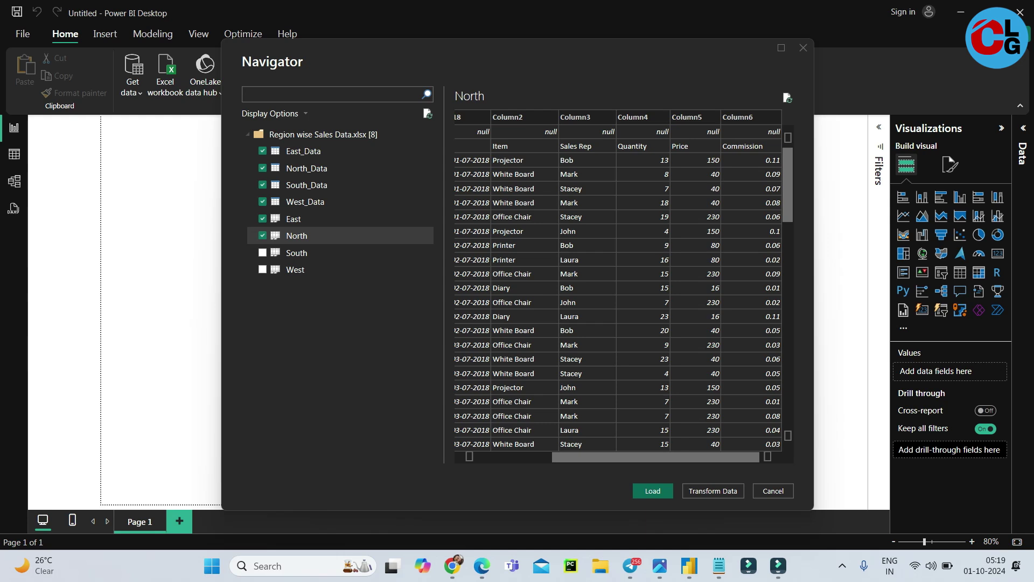
pyautogui.scroll(-15, 620, 291)
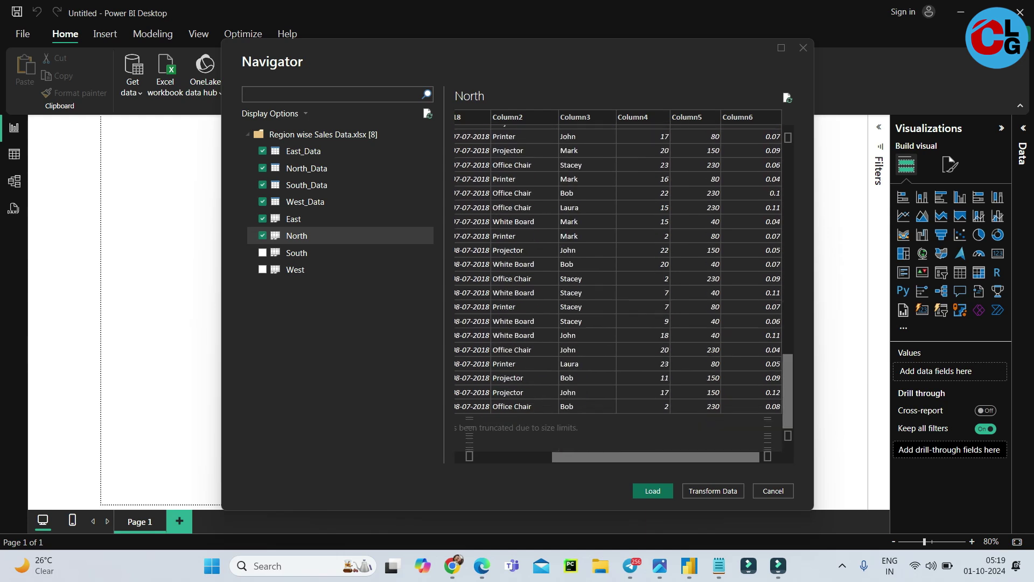
pyautogui.scroll(6, 620, 291)
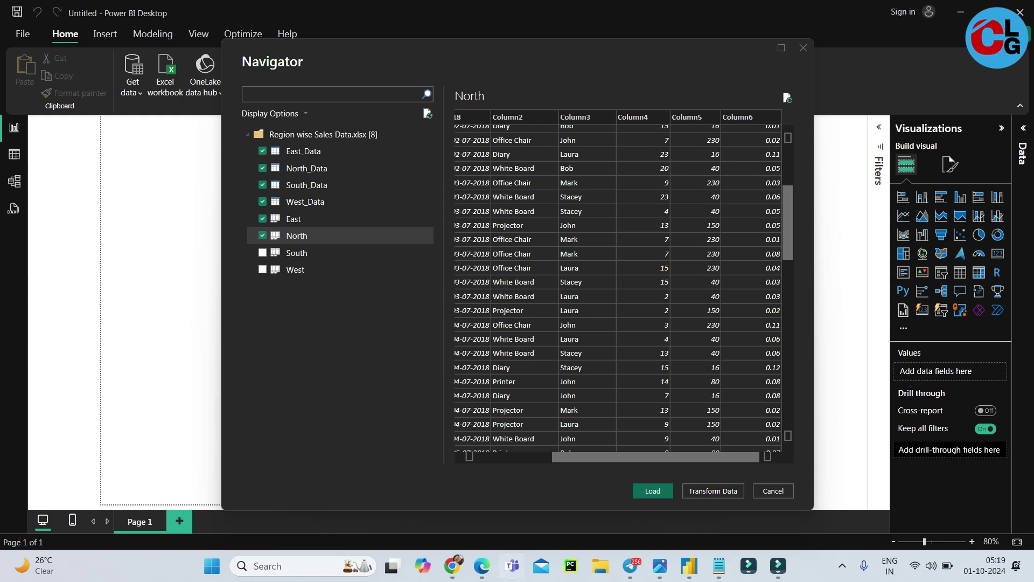
pyautogui.click(652, 491)
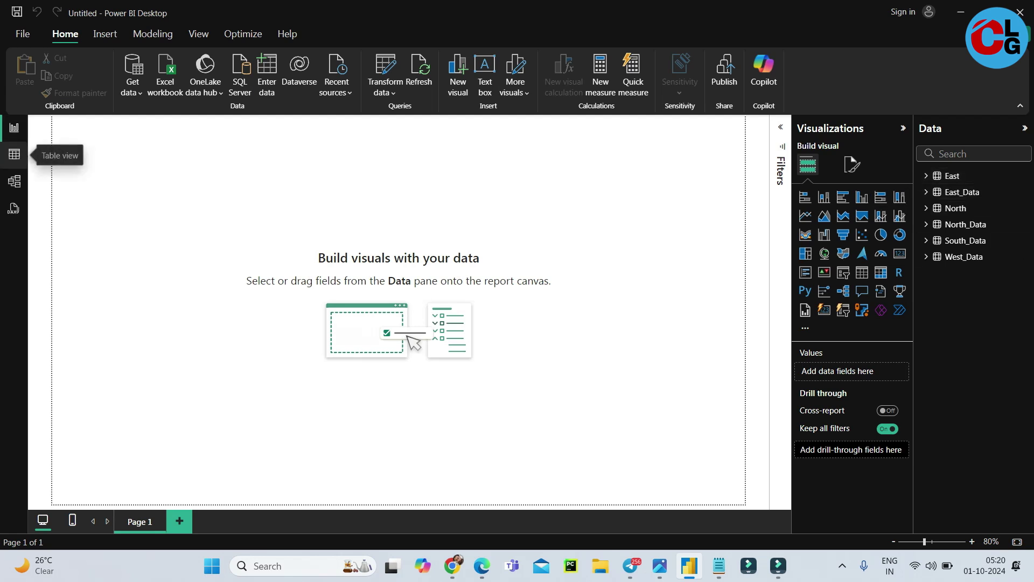
# - Examine the loaded East, East_Data, North, North_Data and South_Data tables in Table view
pyautogui.click(14, 154)
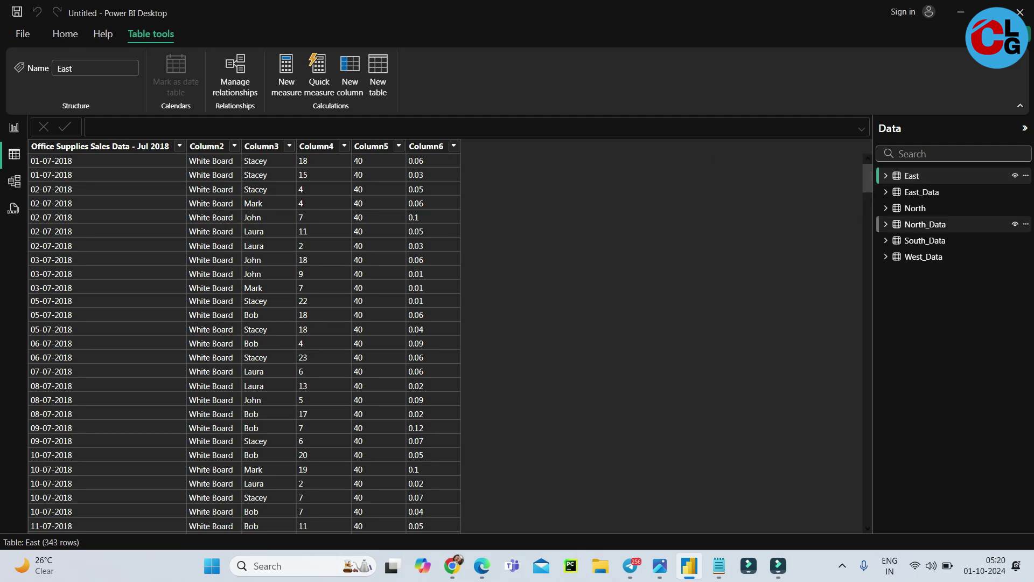
pyautogui.click(922, 192)
pyautogui.click(916, 208)
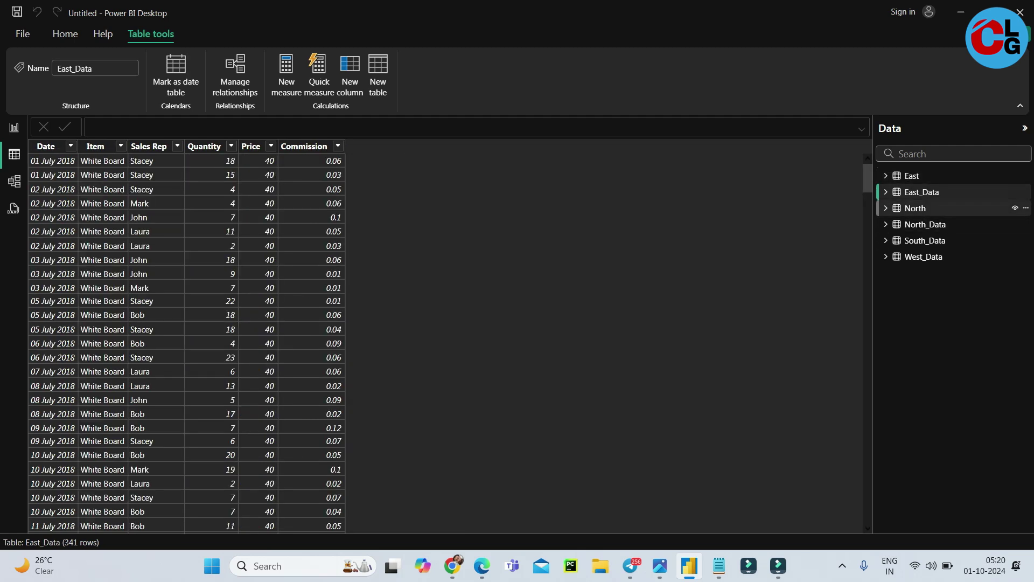
pyautogui.click(925, 224)
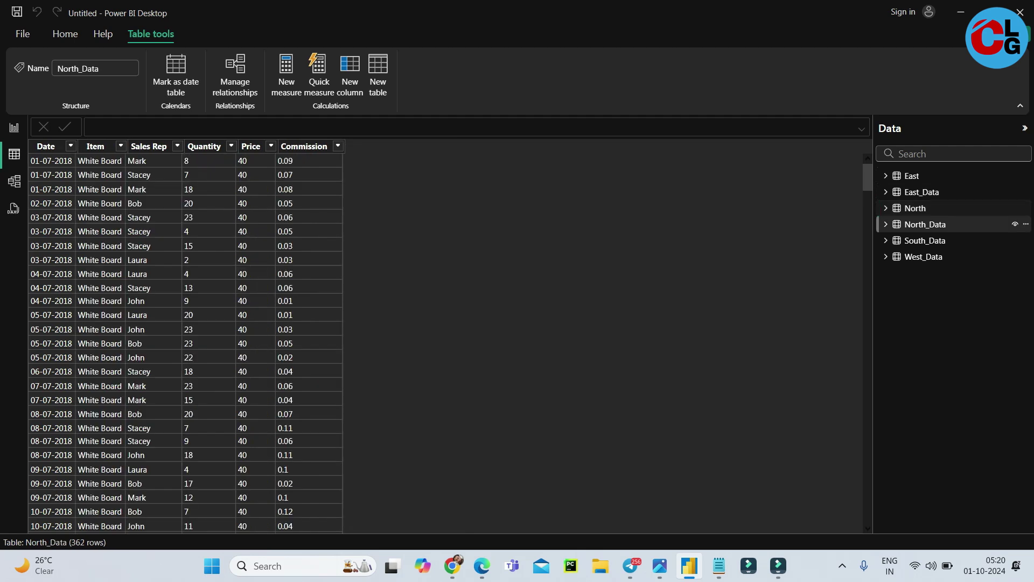
pyautogui.click(925, 240)
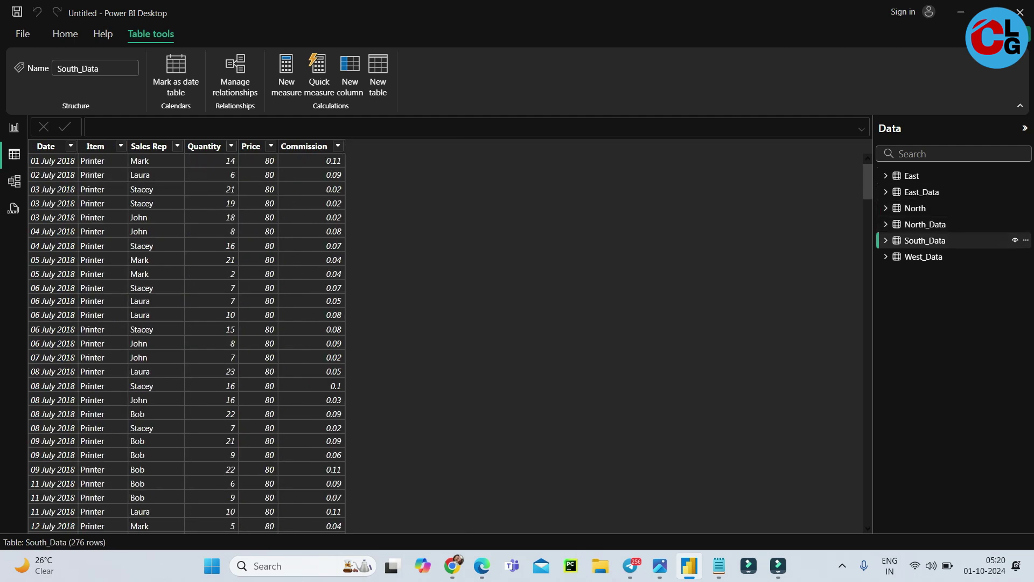
pyautogui.click(922, 192)
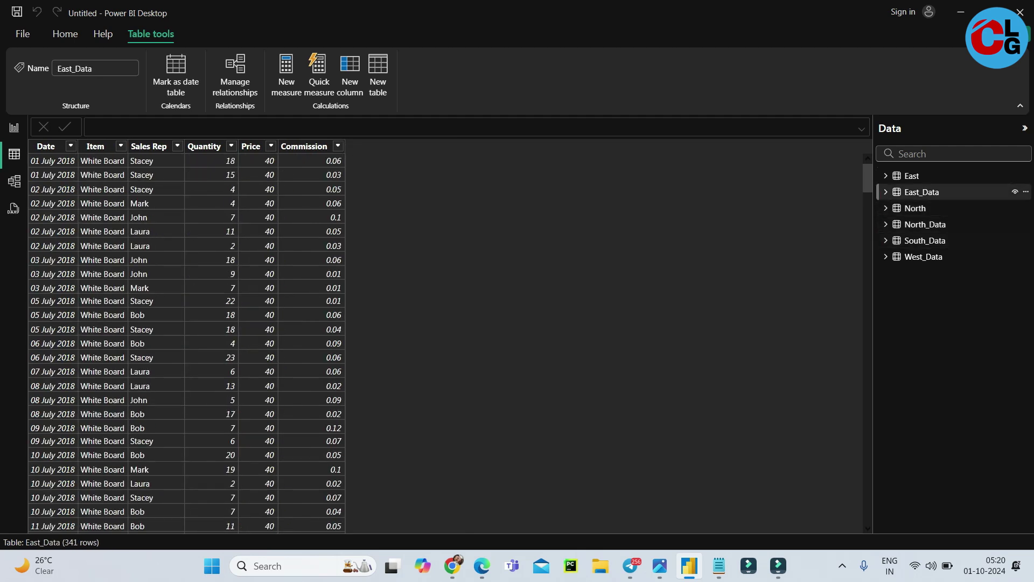
pyautogui.moveTo(868, 178)
pyautogui.mouseDown()
pyautogui.moveTo(867, 356)
pyautogui.moveTo(868, 178)
pyautogui.mouseUp()
# - Open the loaded tables in the Power Query Editor for transformation
pyautogui.click(65, 33)
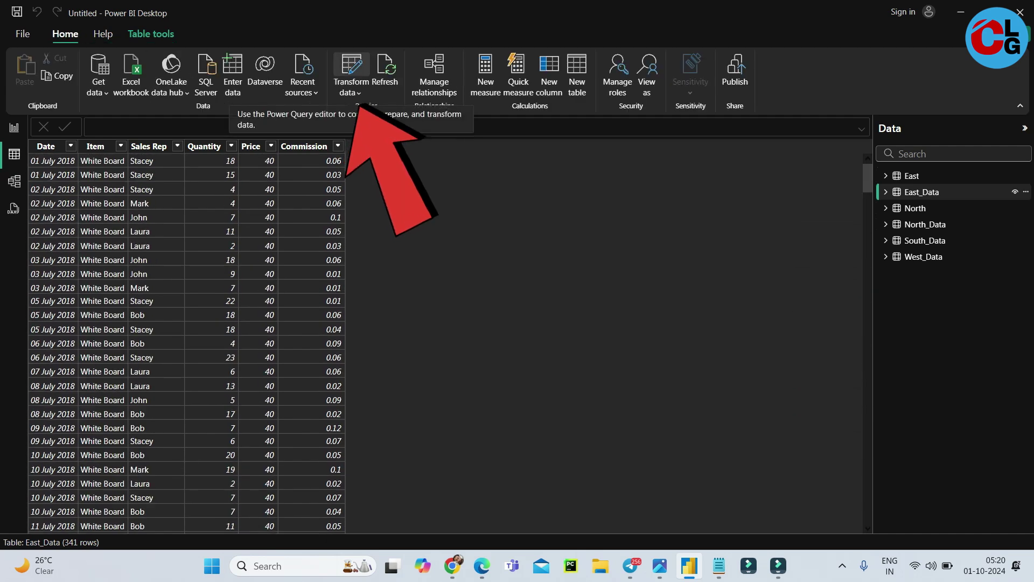
pyautogui.click(351, 70)
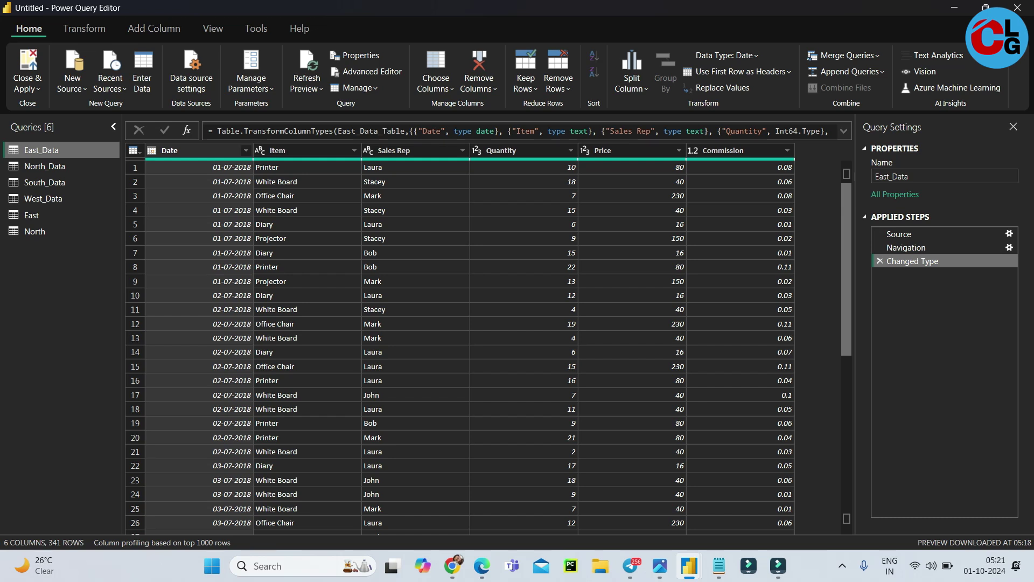
# - Look through the rows of the East_Data query in the Power Query Editor
pyautogui.scroll(-7, 485, 344)
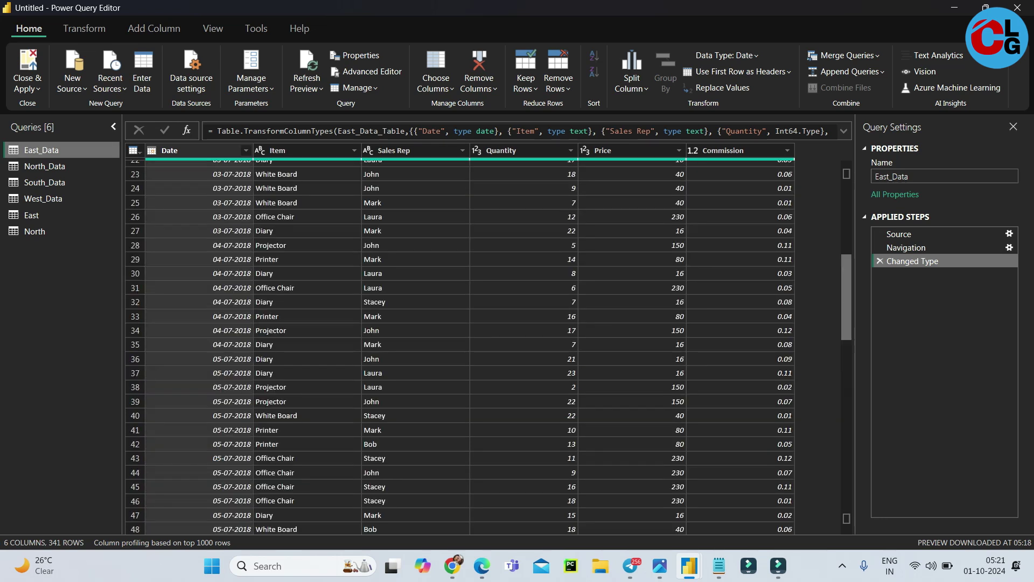
pyautogui.scroll(-20, 485, 345)
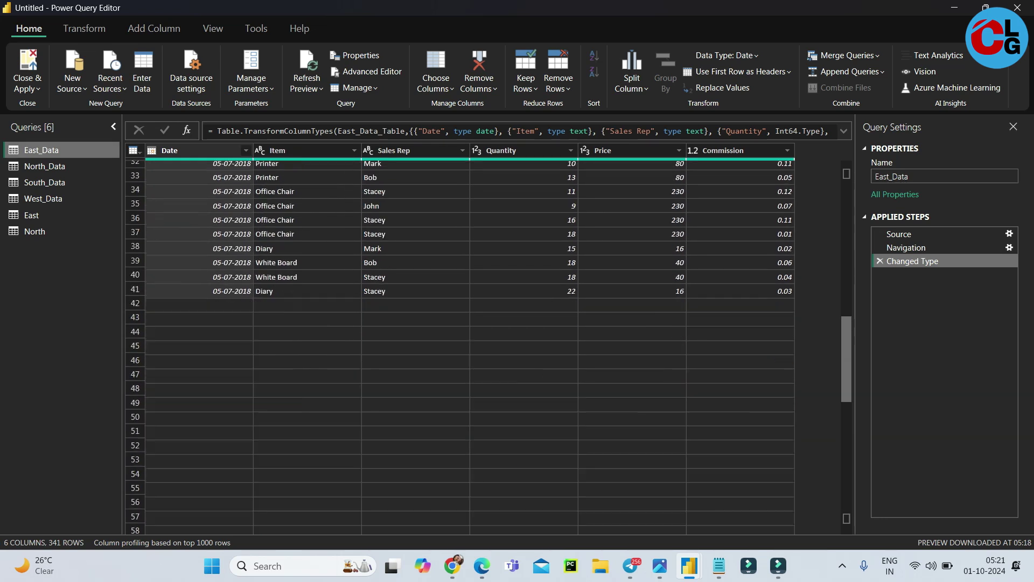
pyautogui.scroll(14, 485, 345)
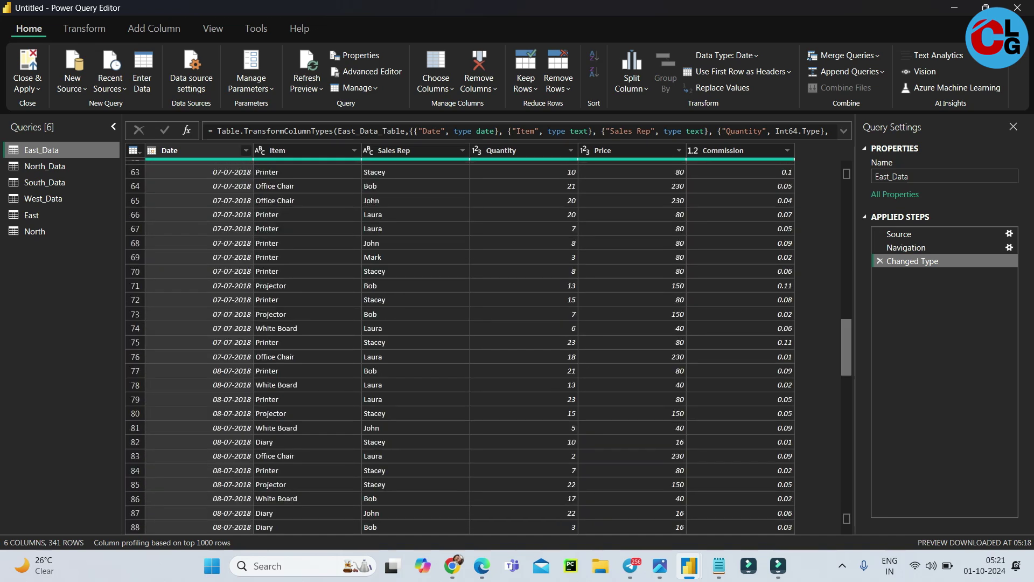
pyautogui.scroll(-20, 485, 345)
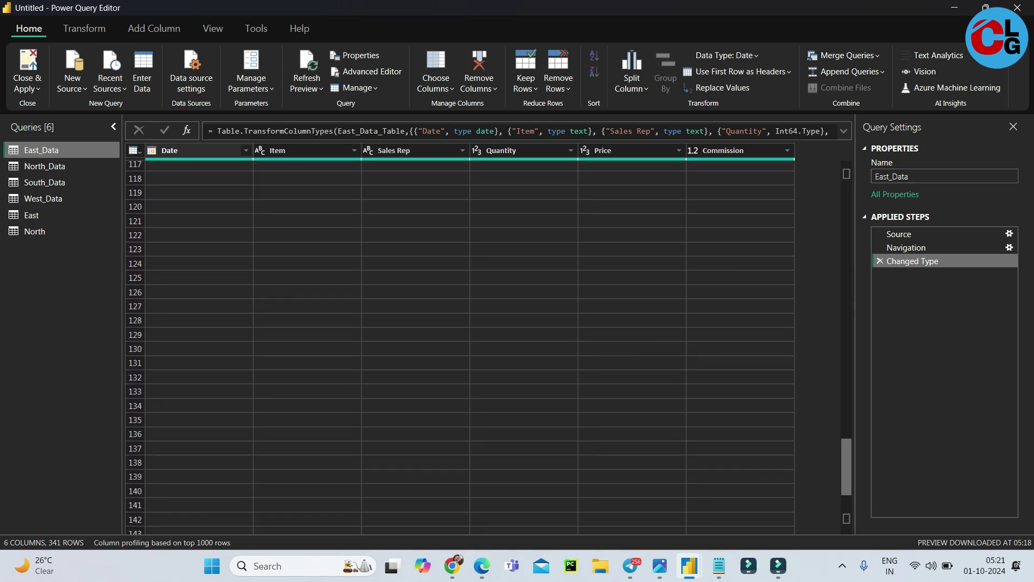
pyautogui.scroll(20, 485, 344)
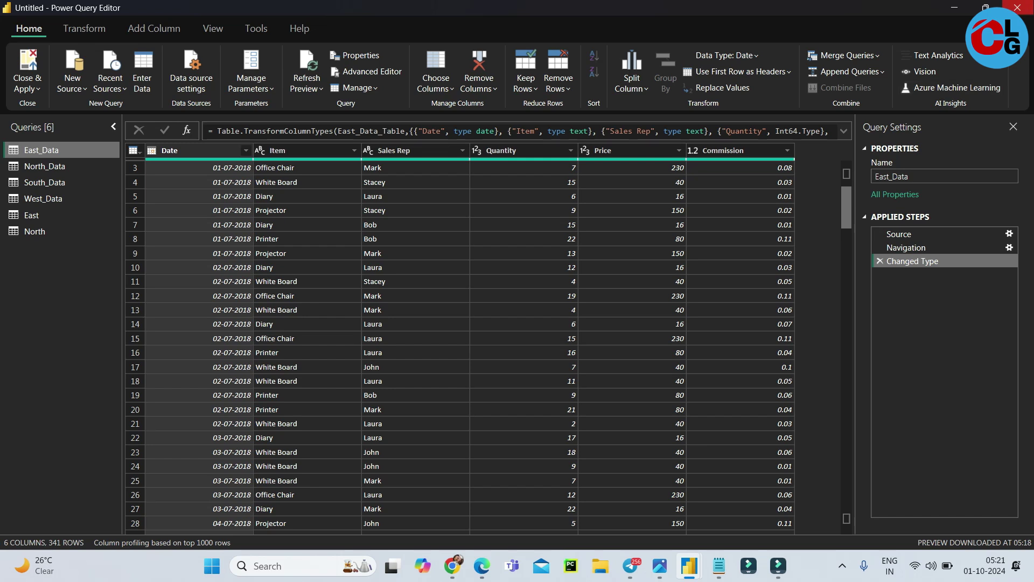
# - Close the Power Query Editor and switch to Report view
pyautogui.click(1017, 7)
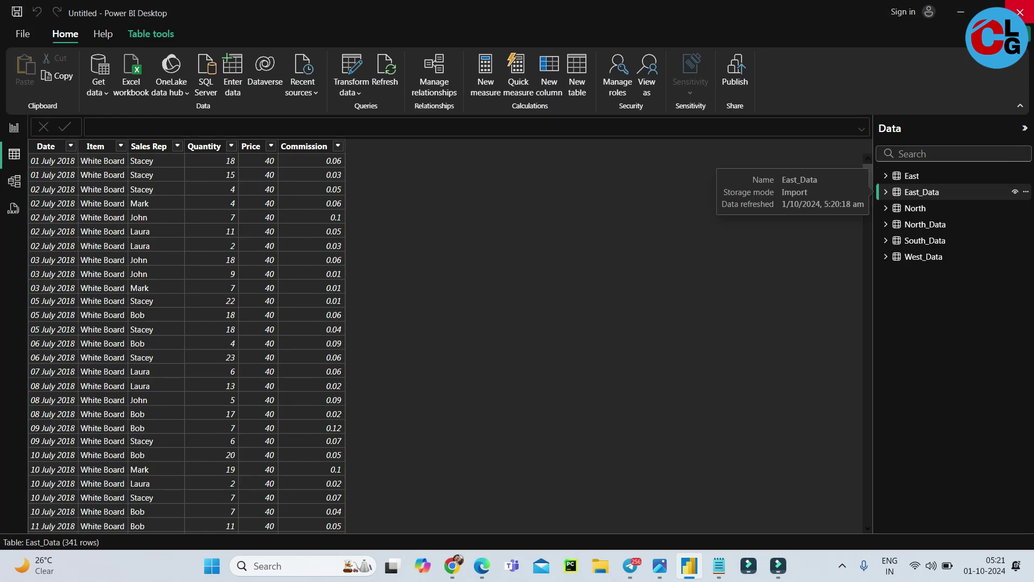
pyautogui.click(14, 128)
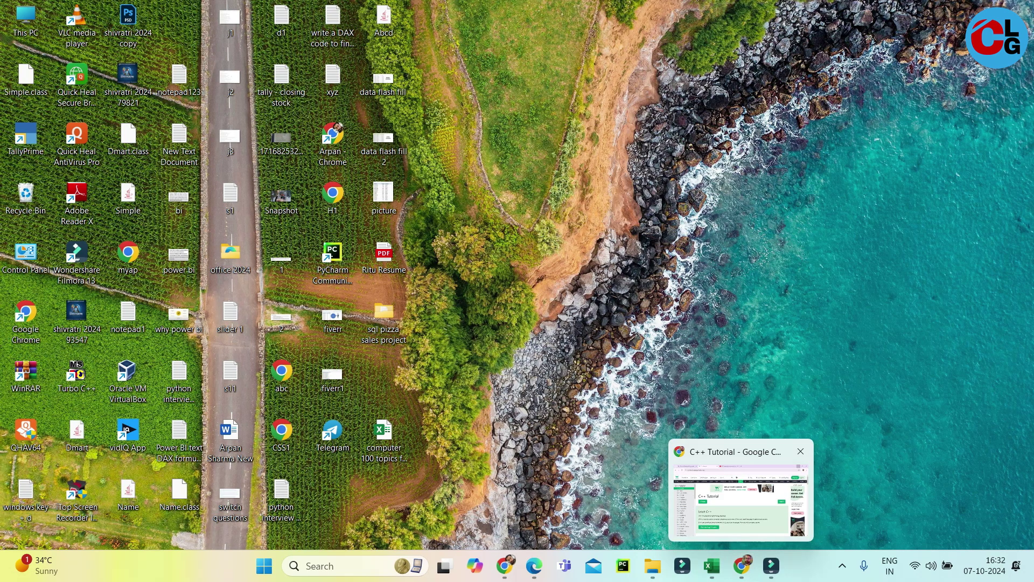
# - Switch to Google Chrome and browse the image results for reports and dashboards
pyautogui.click(504, 566)
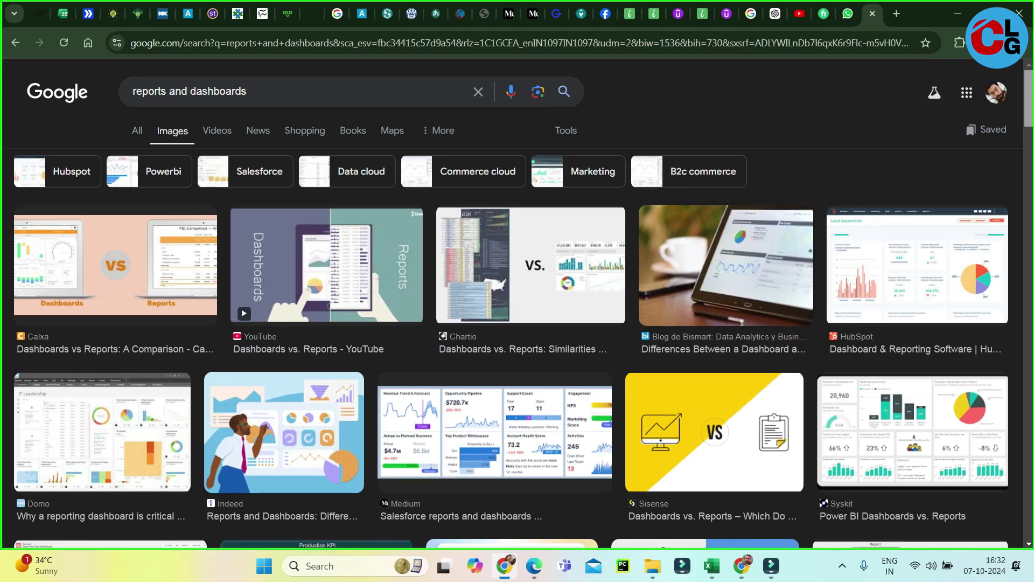
pyautogui.scroll(-5, 517, 301)
pyautogui.scroll(-10, 517, 324)
pyautogui.scroll(-4, 517, 323)
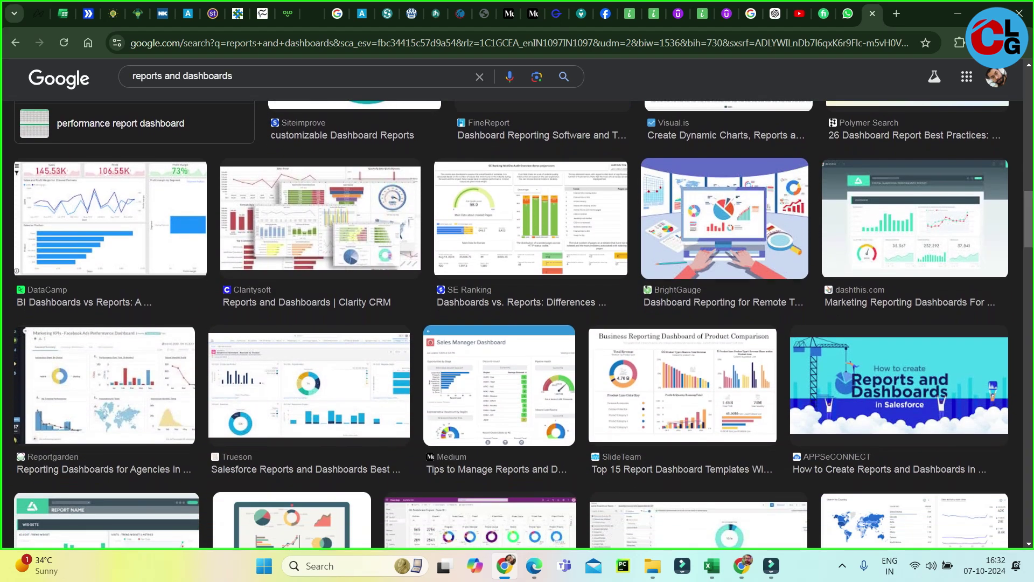
# - Examine the Business Reporting Dashboard of Product Comparison image with its related images, and minimise the browser
pyautogui.click(683, 385)
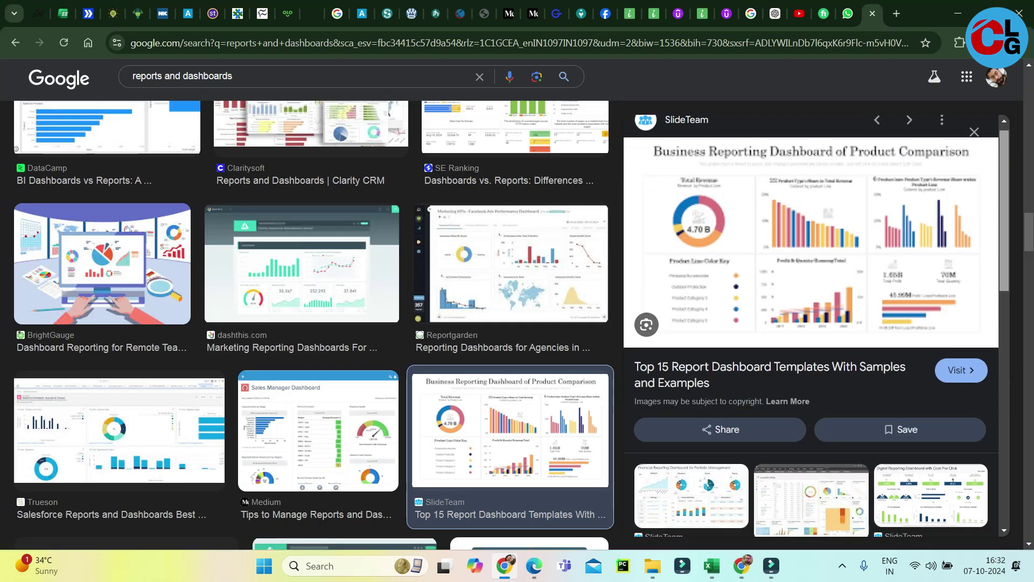
pyautogui.scroll(-4, 812, 323)
pyautogui.scroll(4, 811, 323)
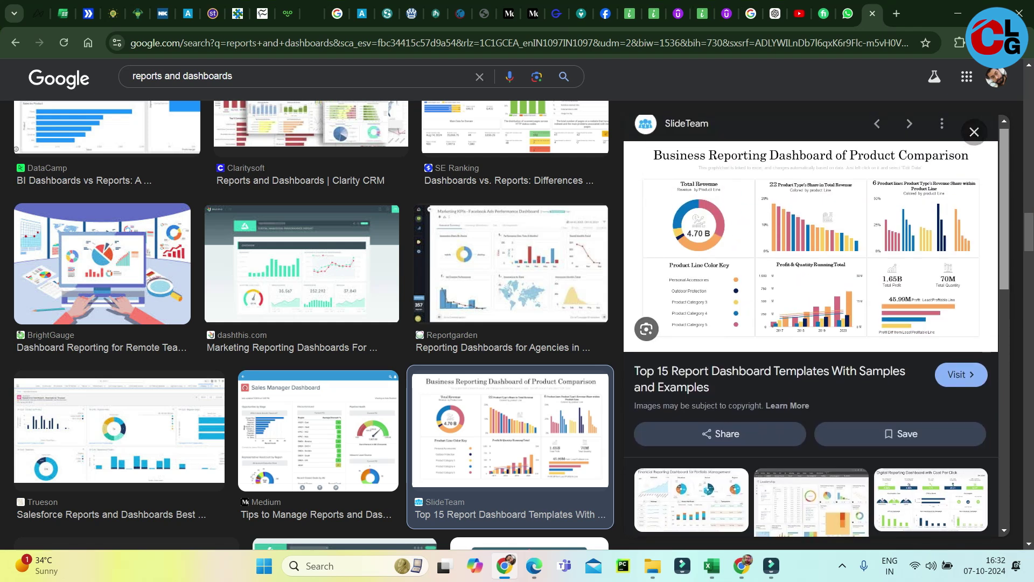
pyautogui.scroll(-8, 812, 323)
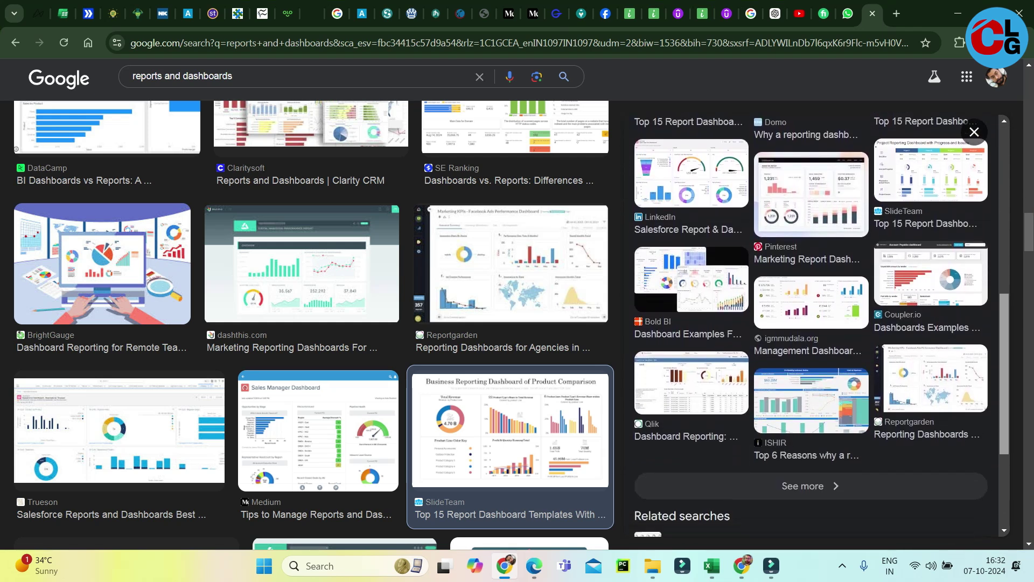
pyautogui.click(958, 13)
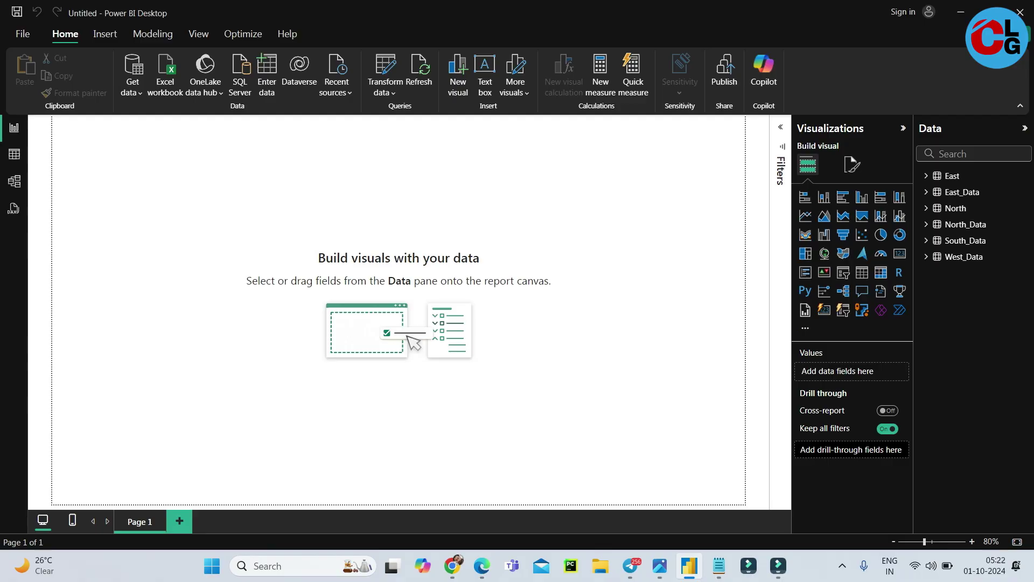
# - Look through the list of recently opened reports and return to the report canvas
pyautogui.click(22, 34)
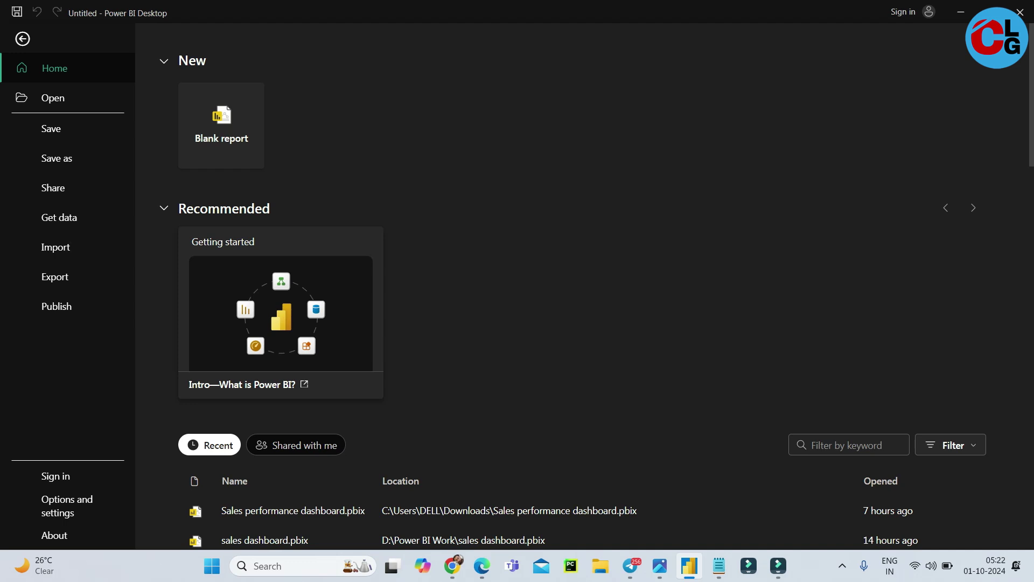
pyautogui.scroll(-6, 582, 285)
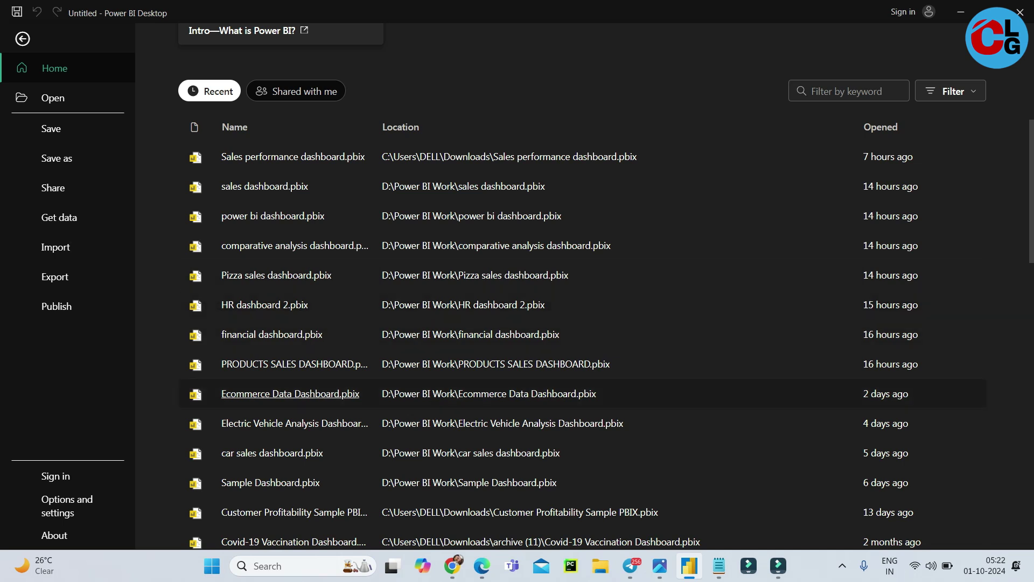
pyautogui.press('Escape')
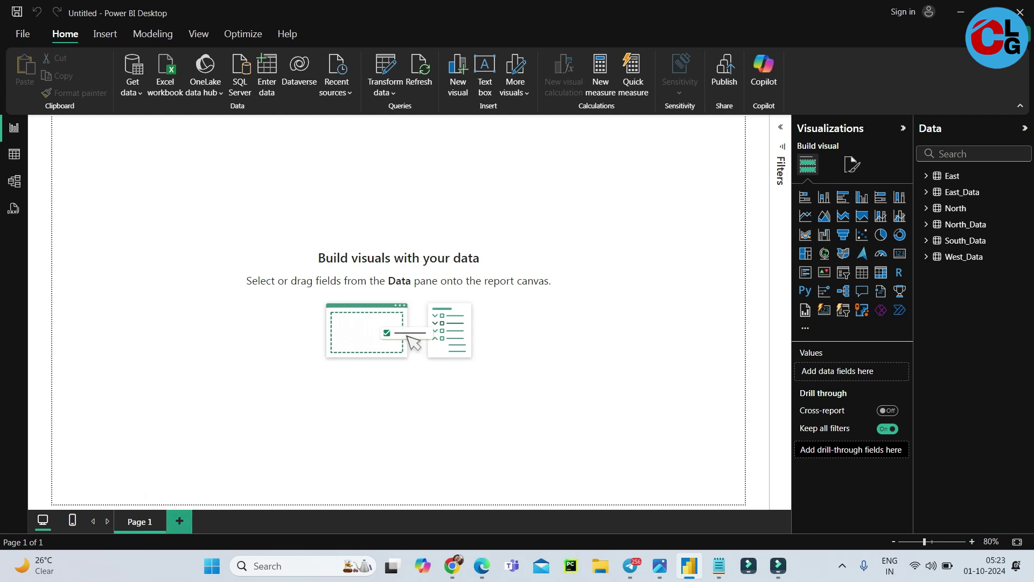
# - Add two new pages to the untitled report
pyautogui.click(180, 522)
pyautogui.click(231, 521)
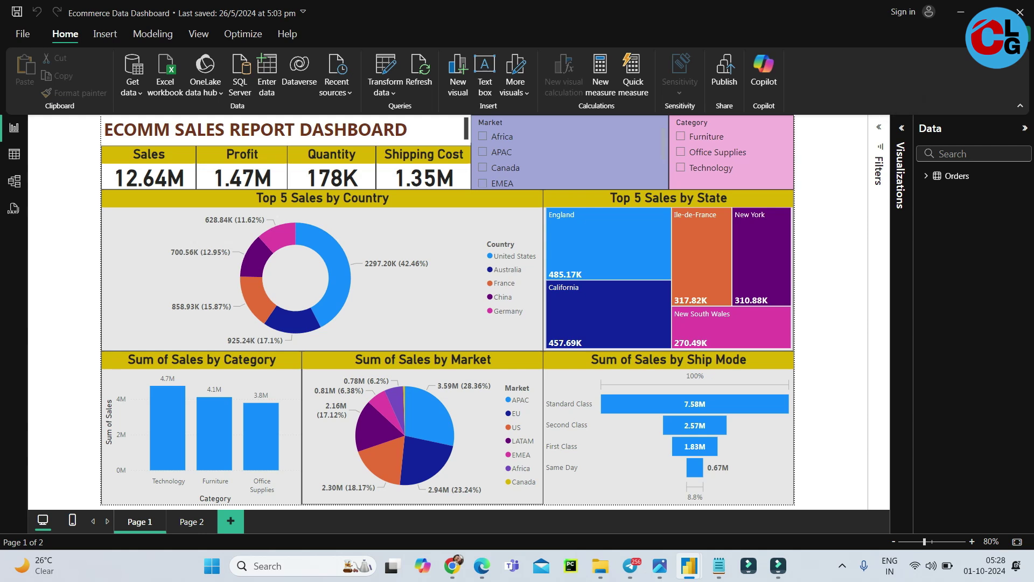
# - Collapse and reopen the Data pane, and show the fields of the Orders table
pyautogui.click(1025, 129)
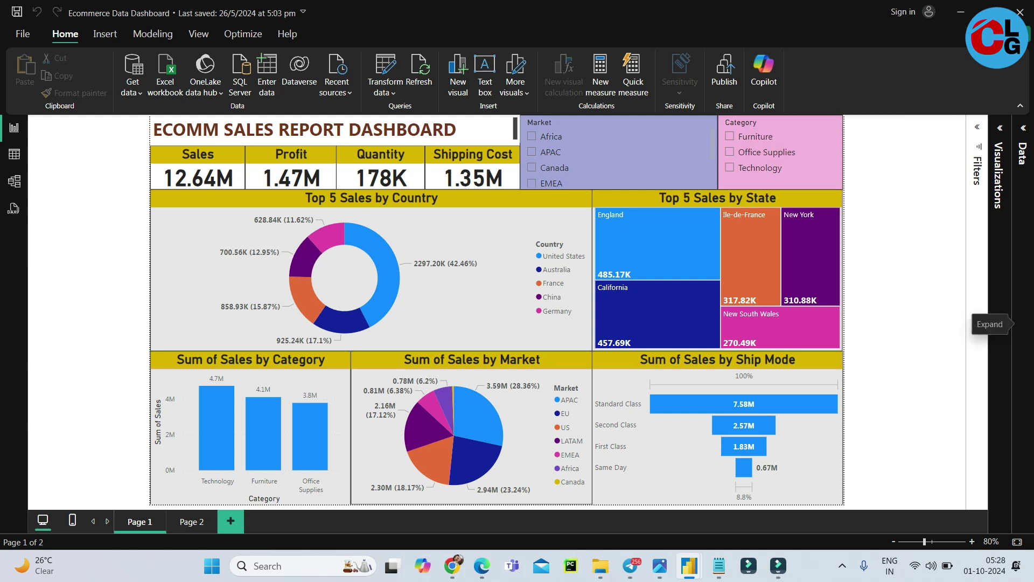
pyautogui.click(1022, 324)
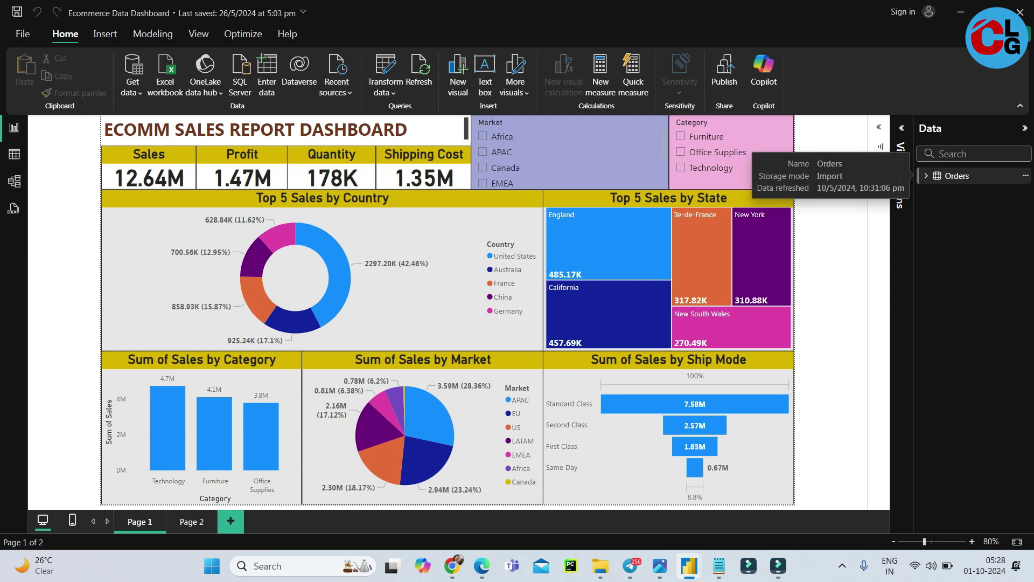
pyautogui.click(958, 176)
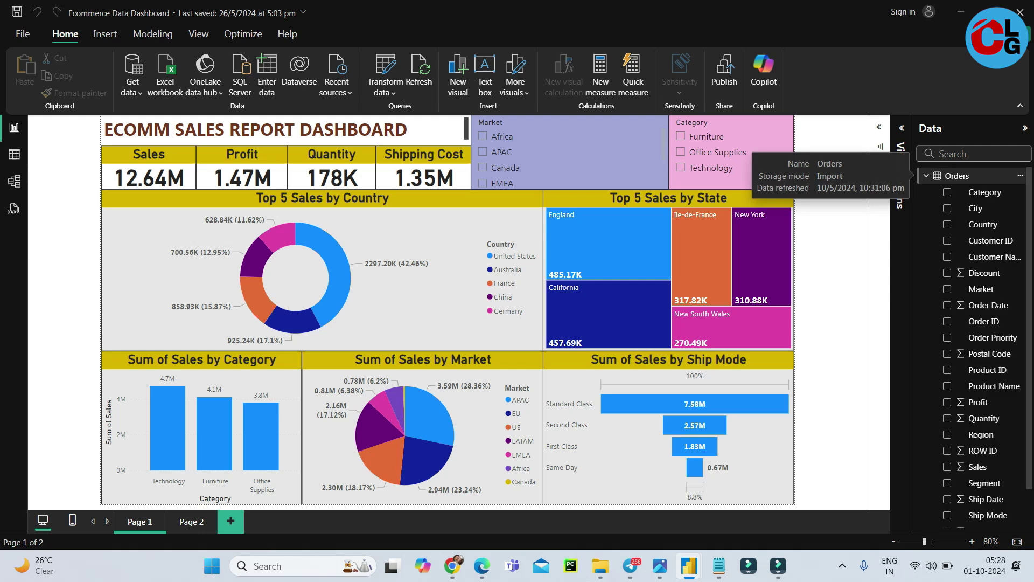
# - Examine the page formatting and visual building options in the Visualizations pane, and collapse it again
pyautogui.click(902, 127)
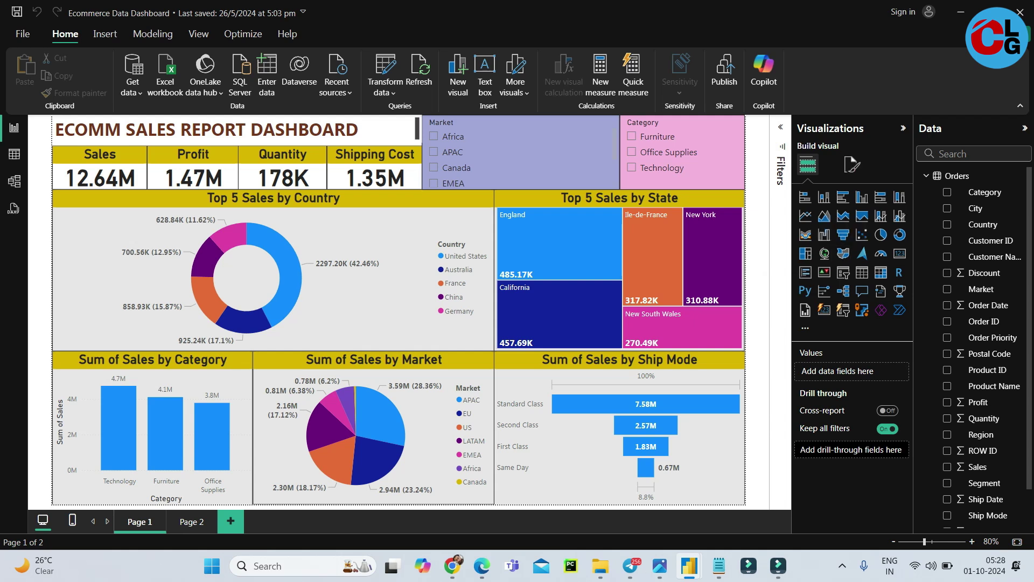
pyautogui.click(853, 164)
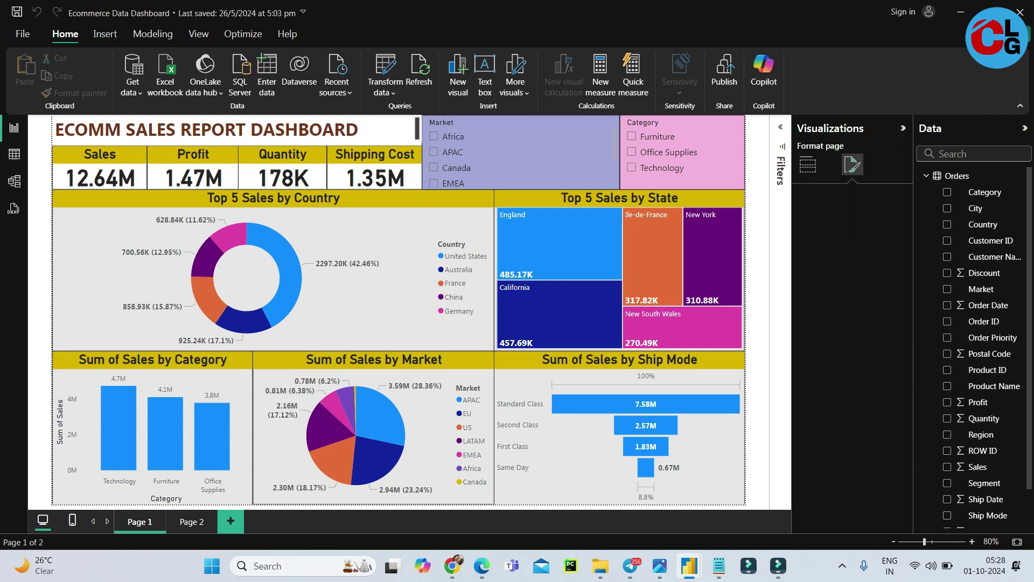
pyautogui.click(808, 164)
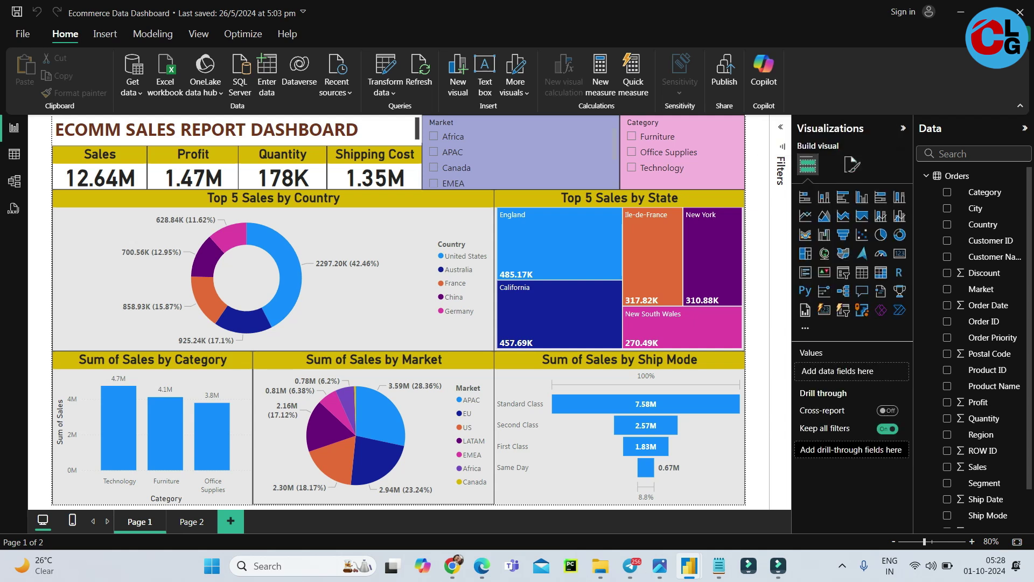
pyautogui.click(904, 128)
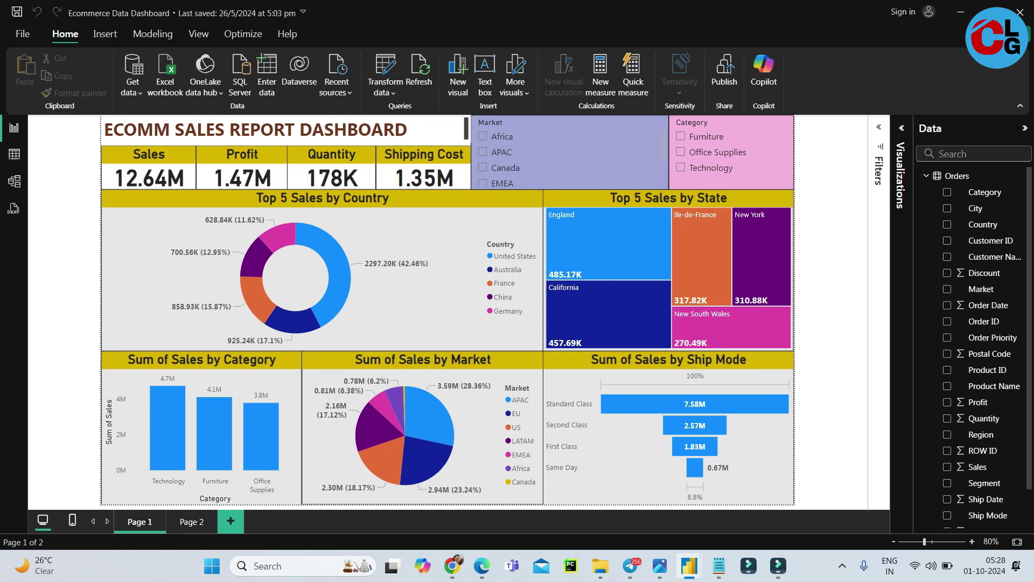
# - Collapse the Data pane, view the page-level and all-pages filter areas, and hide the filters again
pyautogui.click(1025, 127)
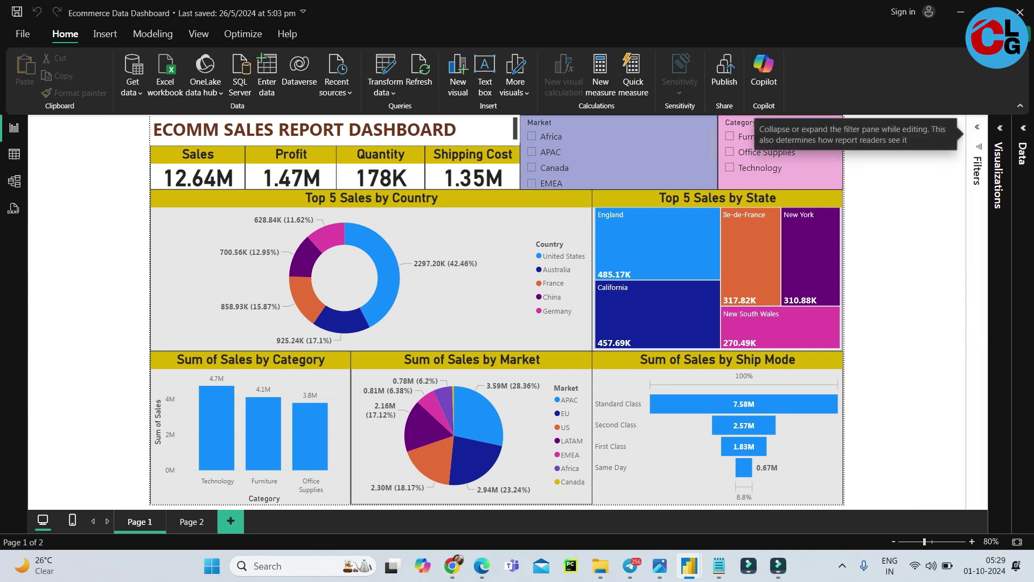
pyautogui.click(977, 128)
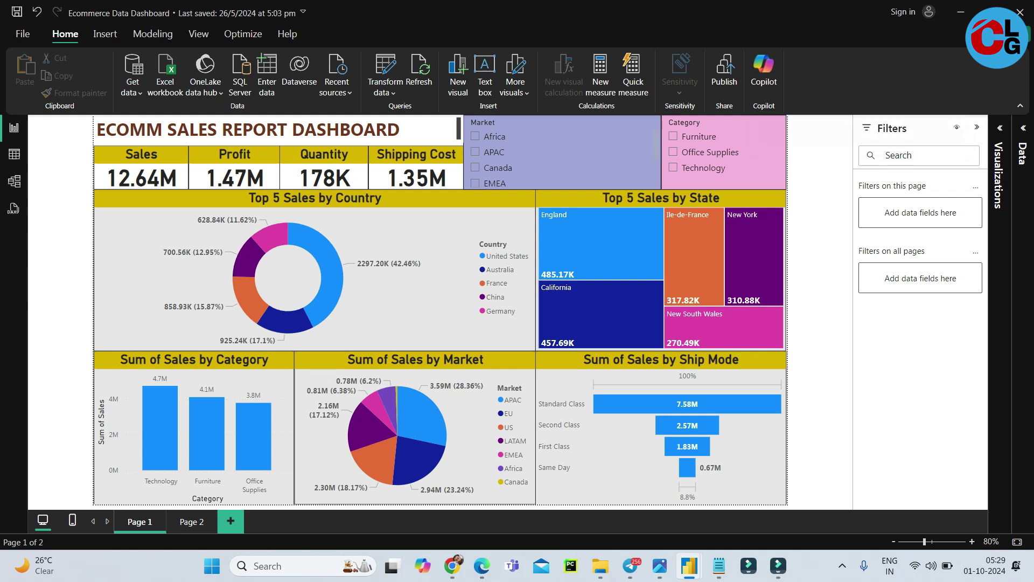
pyautogui.click(977, 127)
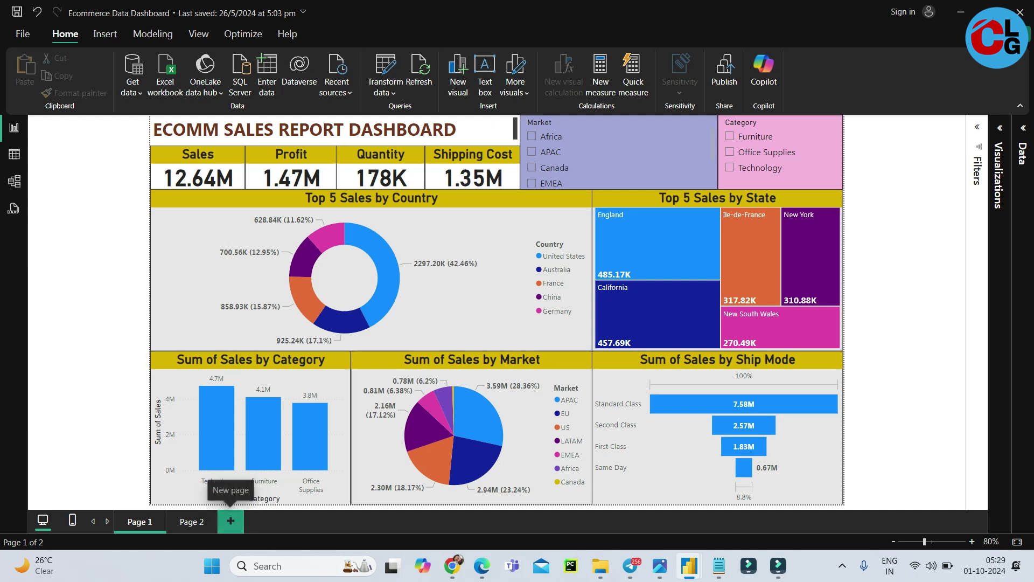
# - Add two new pages to the Ecommerce Data Dashboard report and delete Page 4
pyautogui.click(231, 521)
pyautogui.click(281, 521)
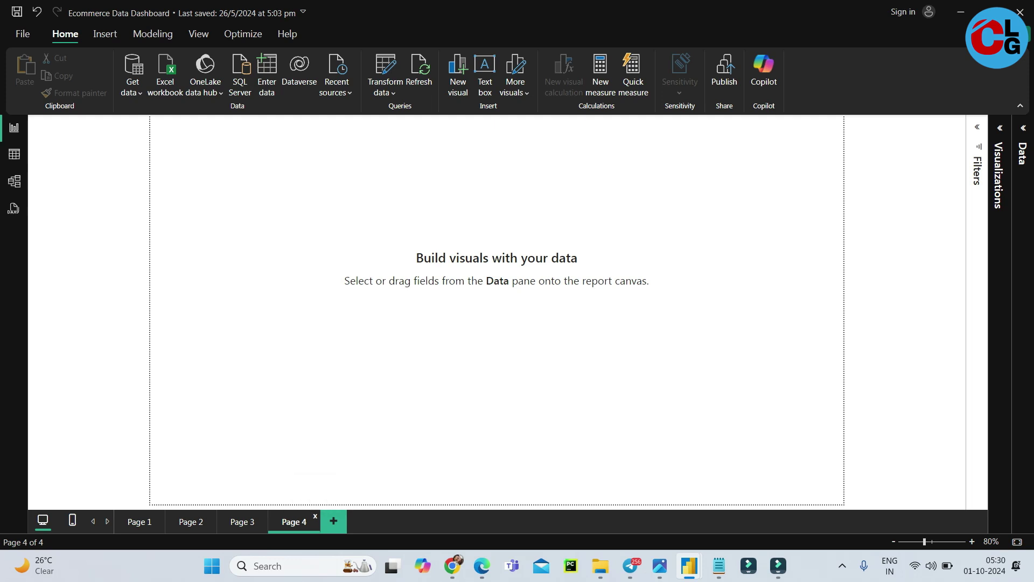
pyautogui.click(315, 516)
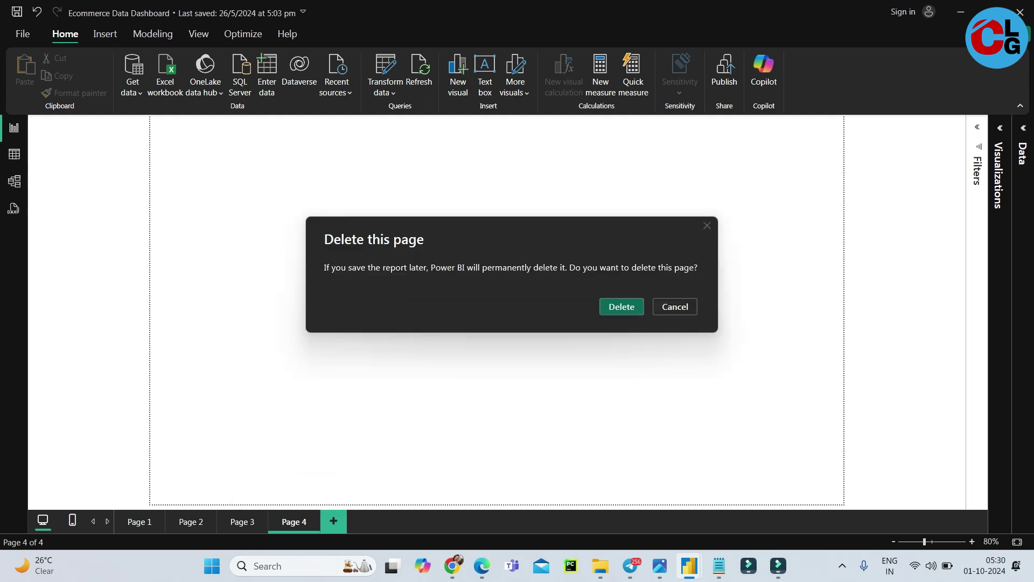
pyautogui.press('Return')
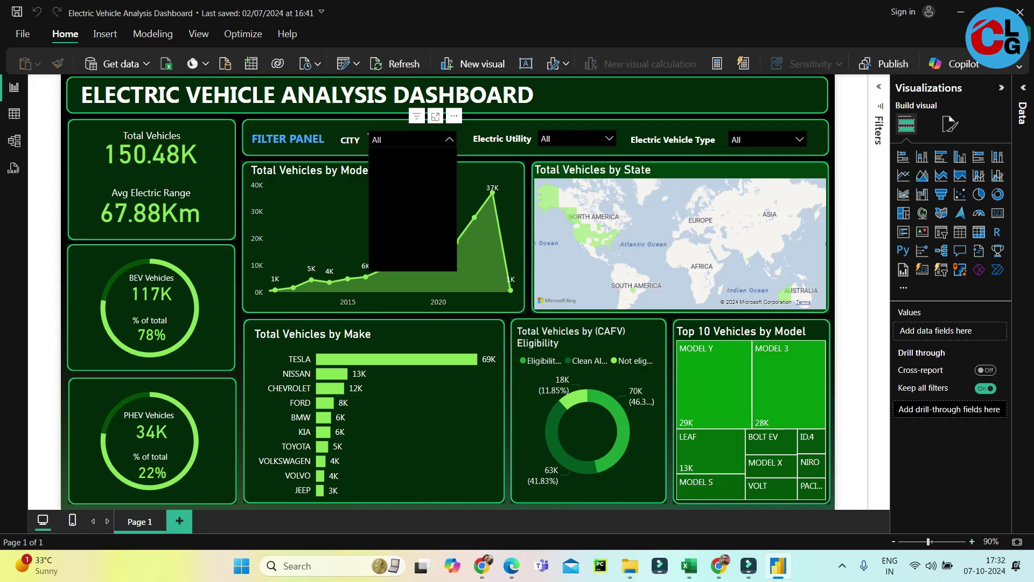
# - Filter the Electric Vehicle Analysis Dashboard by the city Acme and reset the city filter to all
pyautogui.click(400, 207)
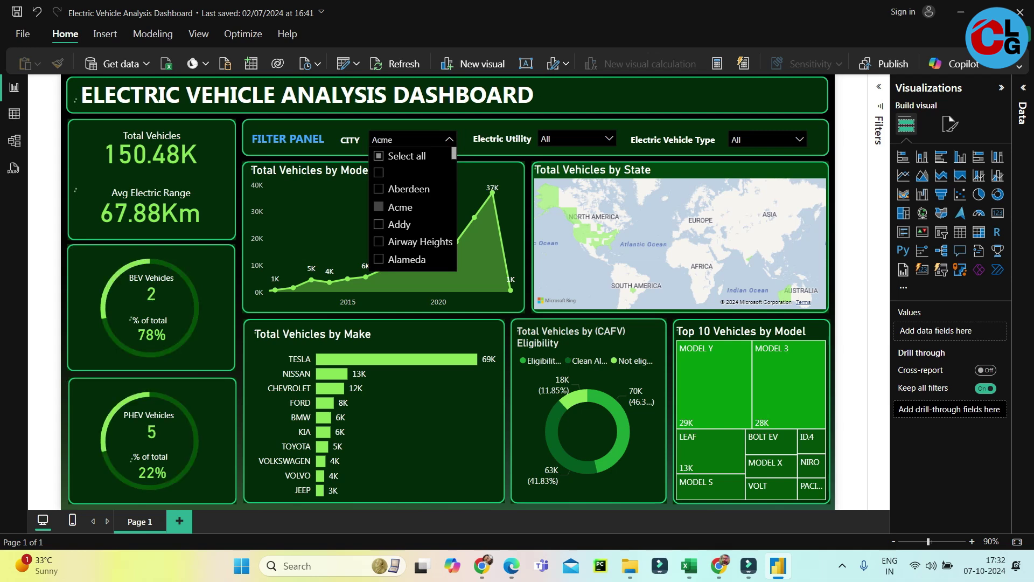
pyautogui.click(407, 156)
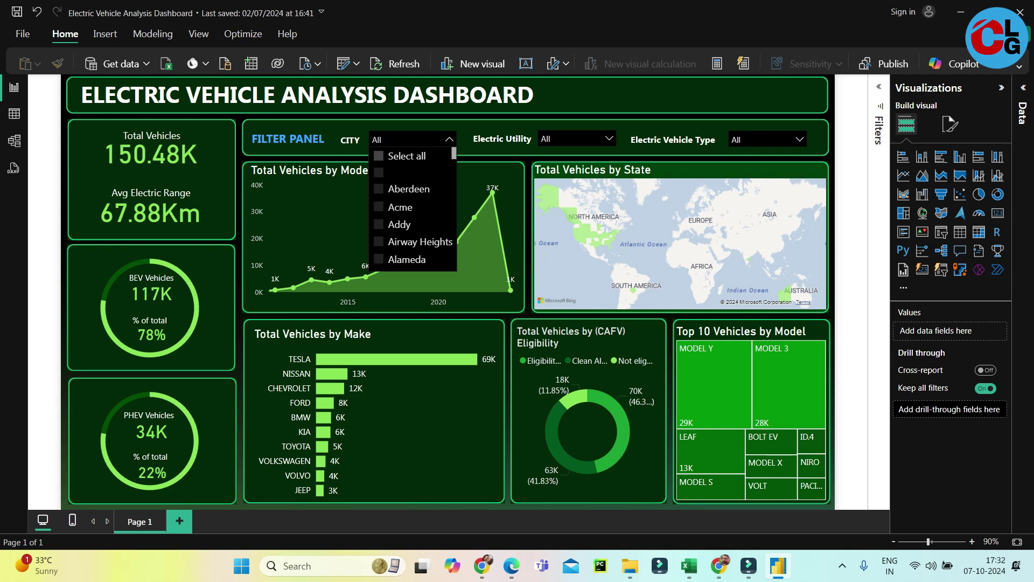
pyautogui.press('Escape')
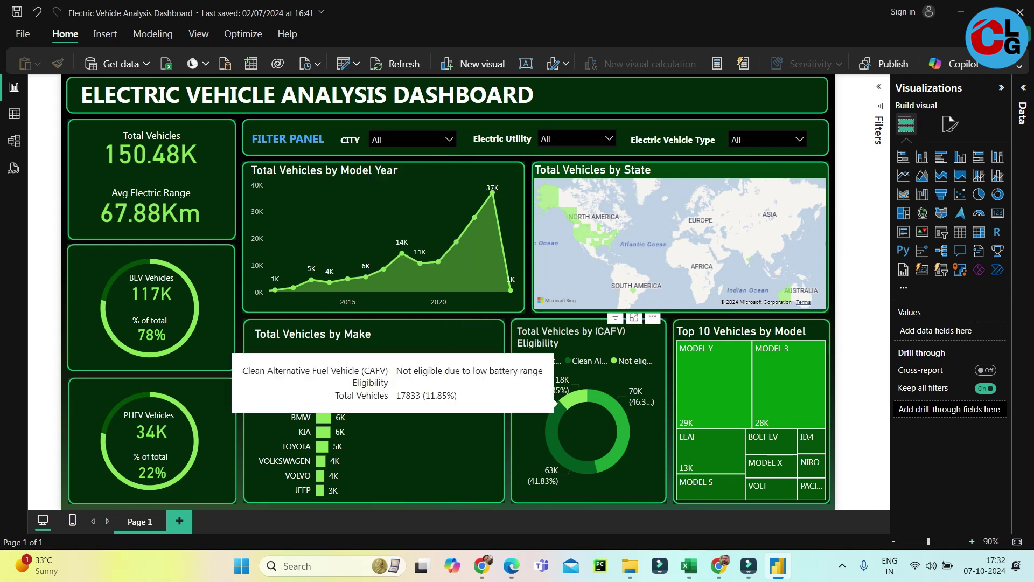
# - Cross-filter the dashboard by the low-battery-range slice of the CAFV eligibility chart and by Model Y, clearing each selection
pyautogui.click(572, 400)
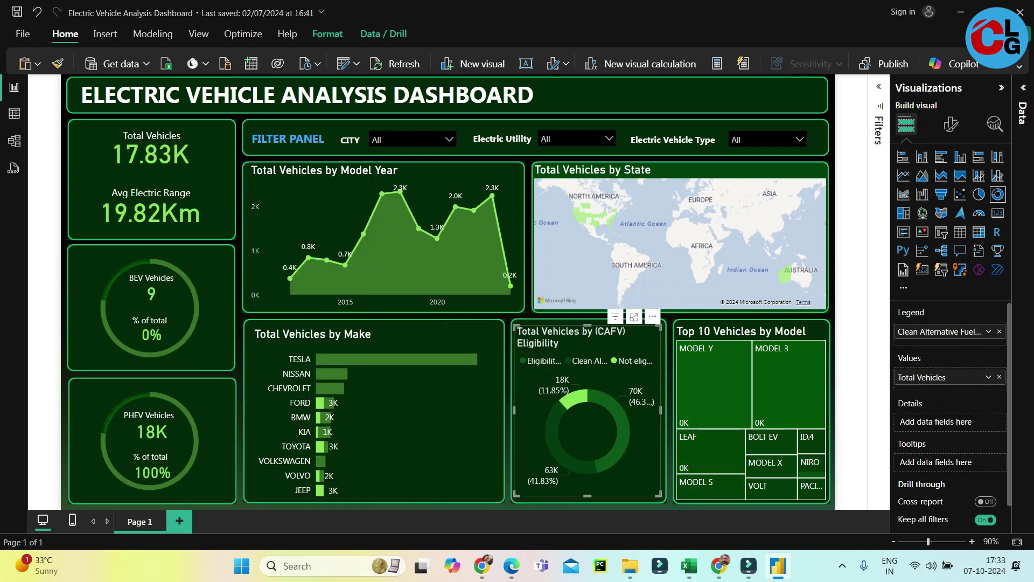
pyautogui.click(572, 399)
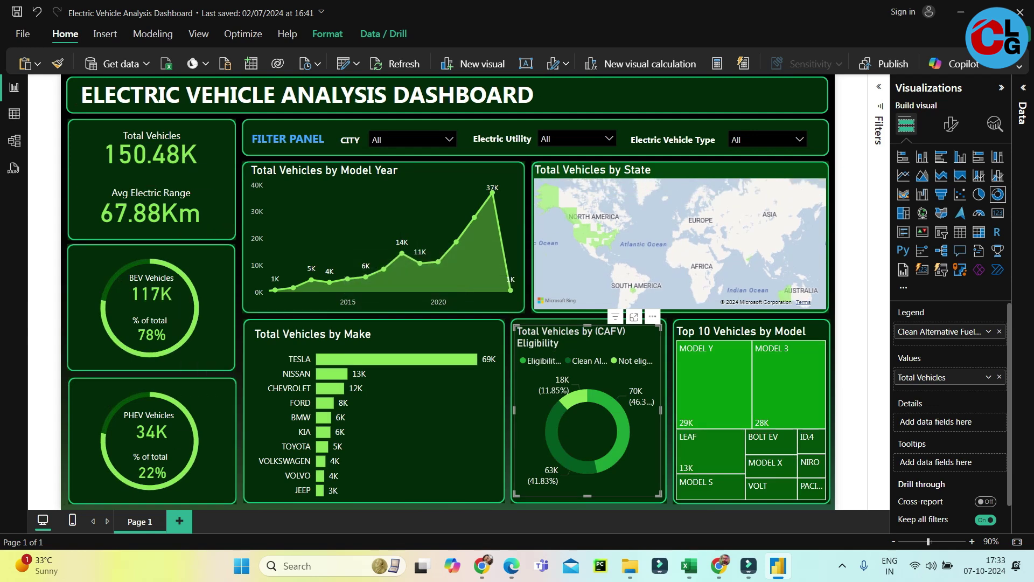
pyautogui.click(687, 372)
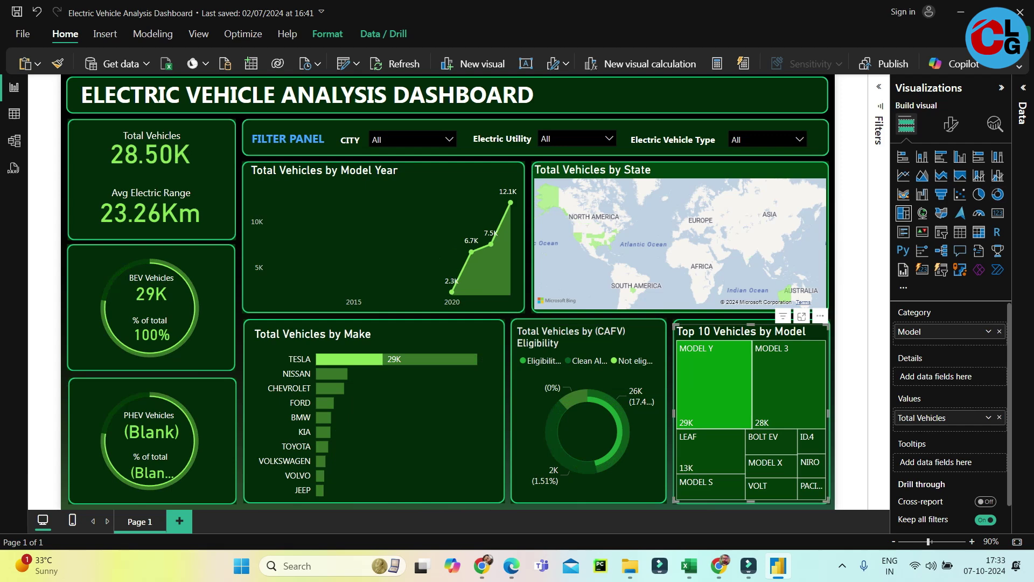
pyautogui.click(687, 371)
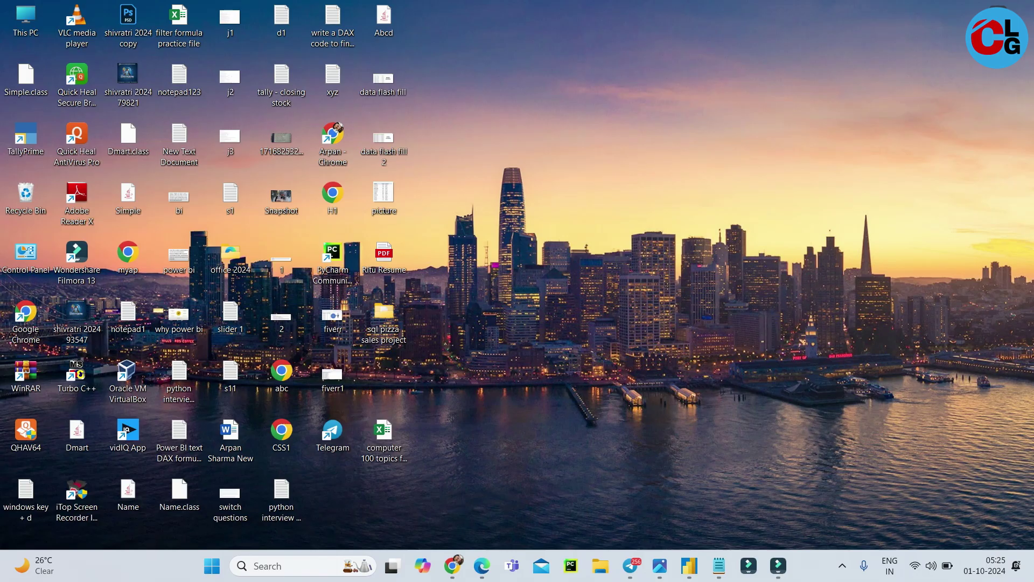